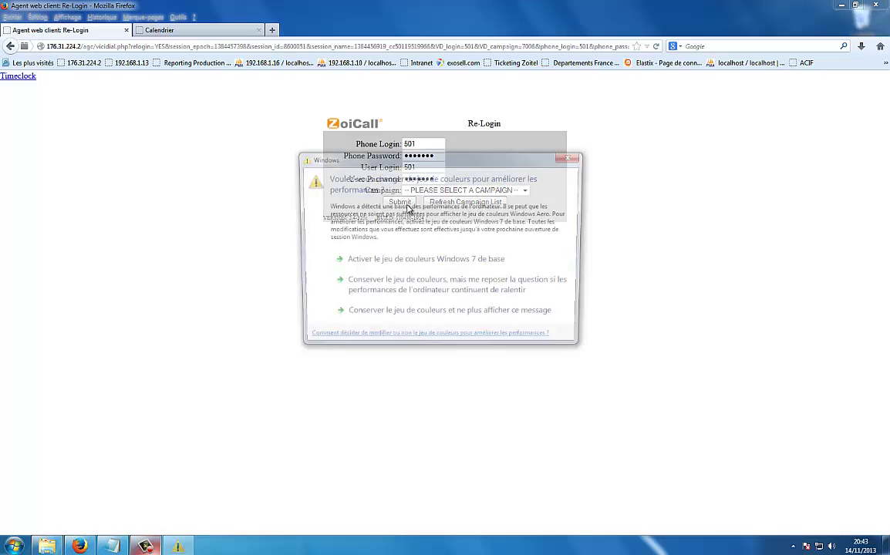
# - Dismiss the colour-scheme warning, correct the user login, and log in to campaign 7006 - TOYOTA
pyautogui.click(573, 156)
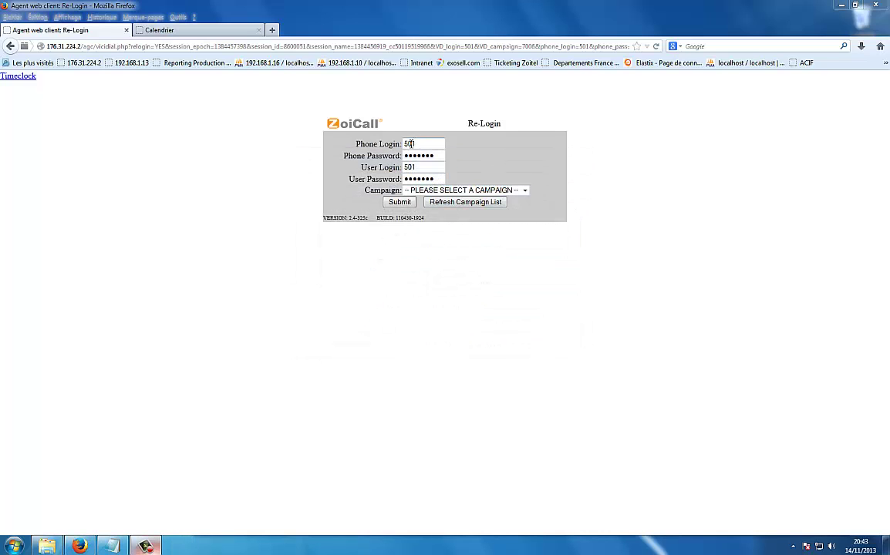
pyautogui.click(414, 167)
pyautogui.press('BackSpace')
pyautogui.write('1')
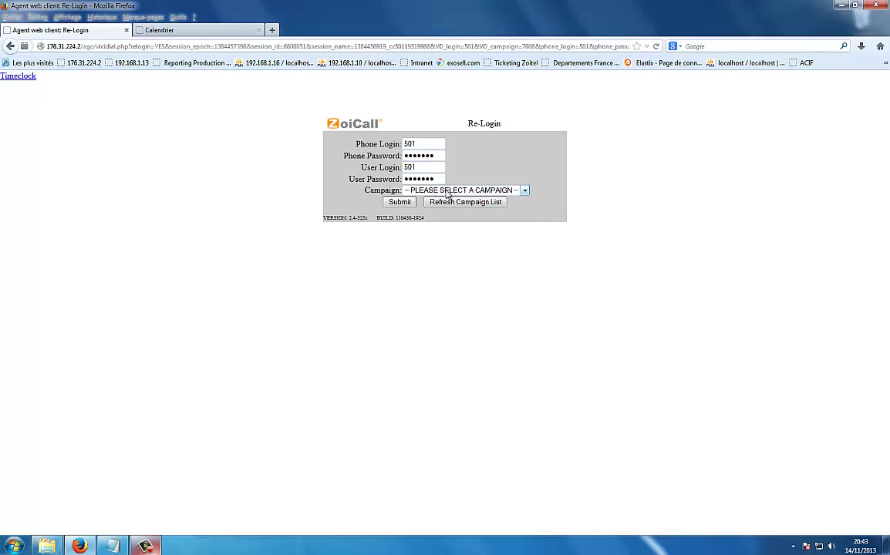
pyautogui.click(437, 190)
pyautogui.click(455, 209)
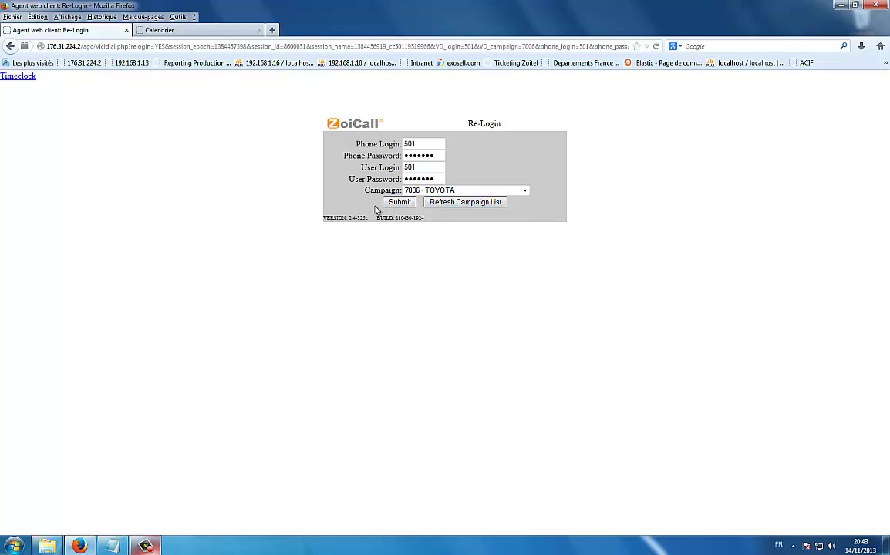
pyautogui.click(399, 202)
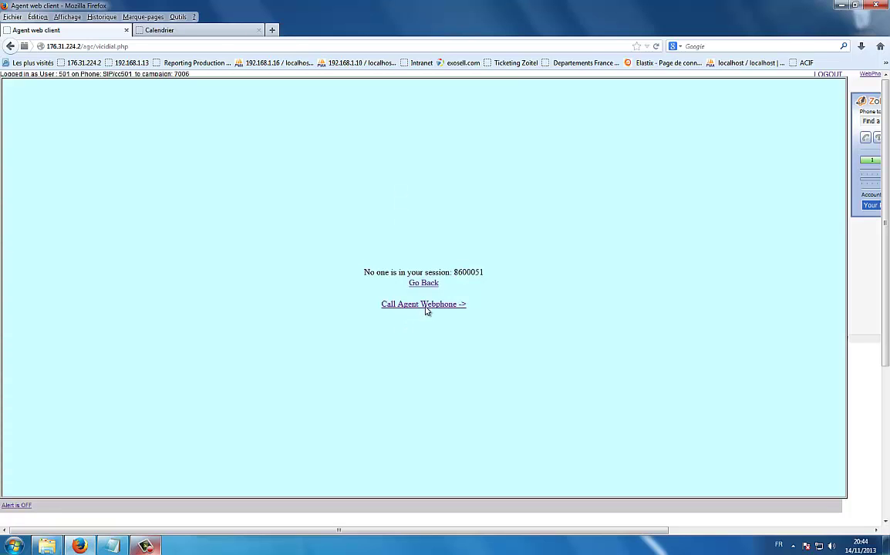
# - Connect the agent webphone, close the Zoiper advert, and resume to receive the next call
pyautogui.click(425, 304)
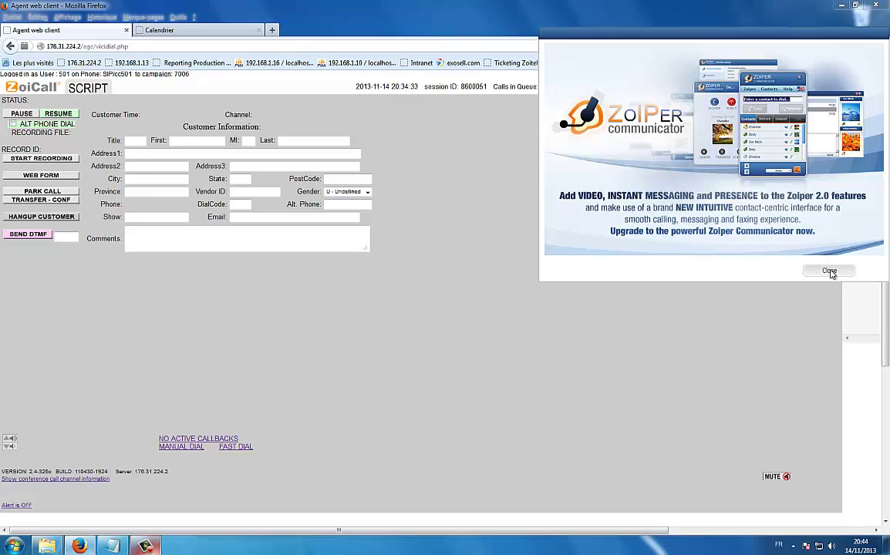
pyautogui.click(830, 270)
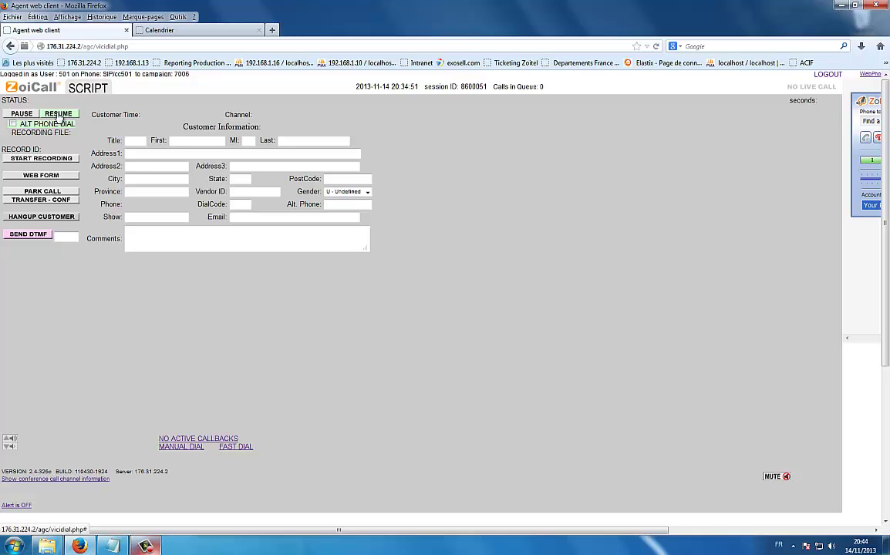
pyautogui.click(58, 115)
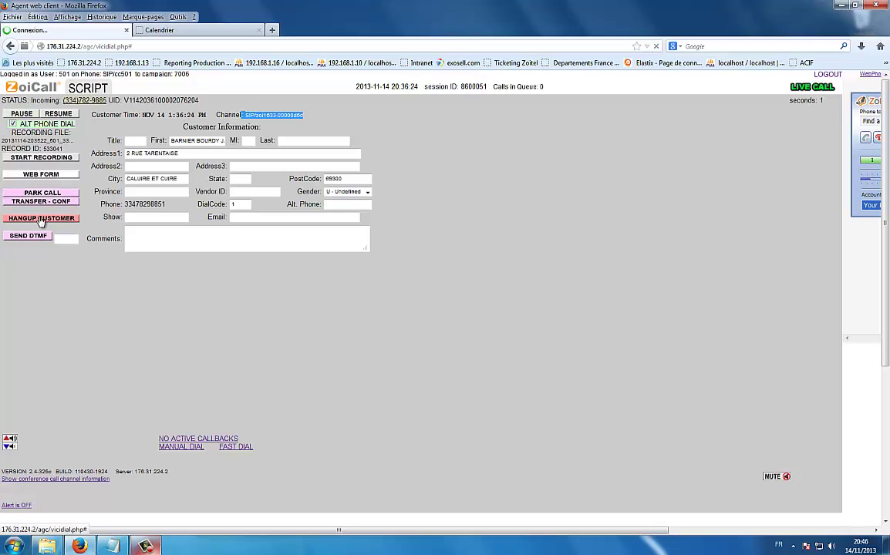
# - Hang up the customer, browse the client_TOYOTA call script, and select the prospect's surname
pyautogui.click(41, 219)
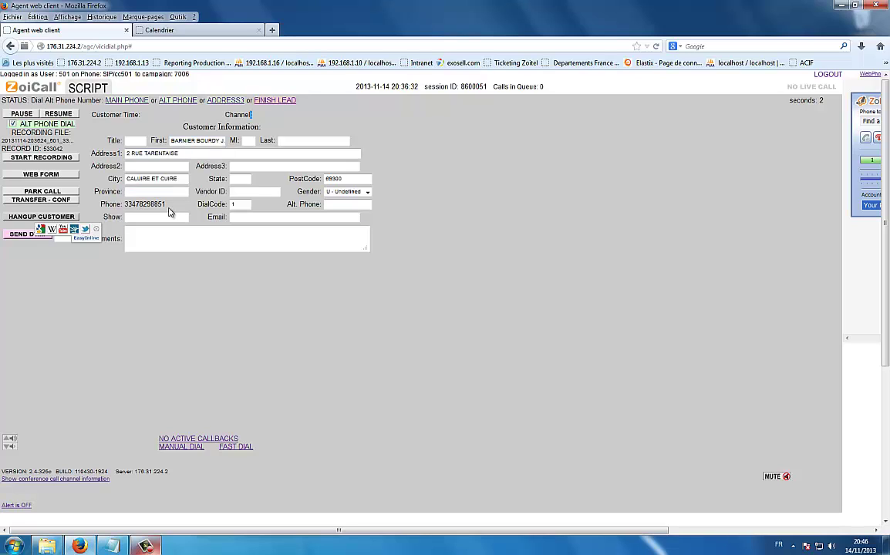
pyautogui.click(88, 89)
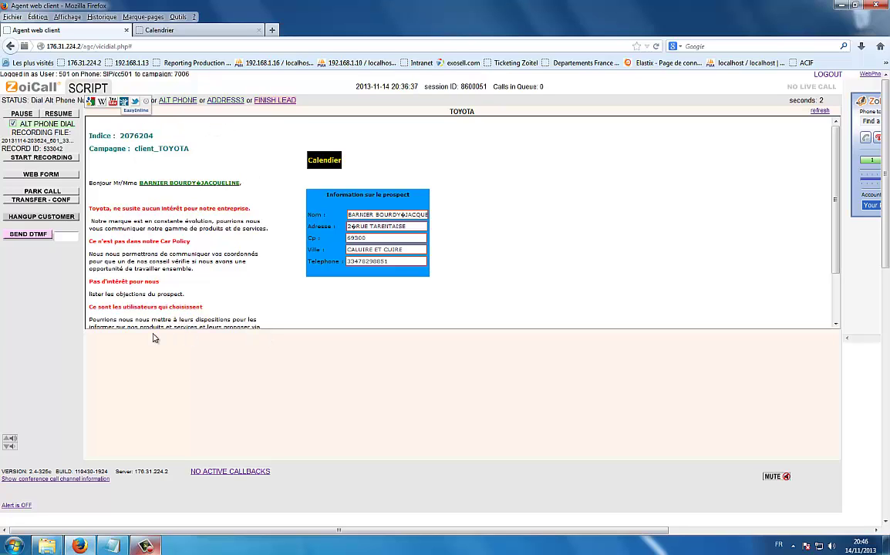
pyautogui.scroll(-1, 213, 286)
pyautogui.scroll(-3, 213, 286)
pyautogui.scroll(4, 212, 282)
pyautogui.scroll(-3, 225, 272)
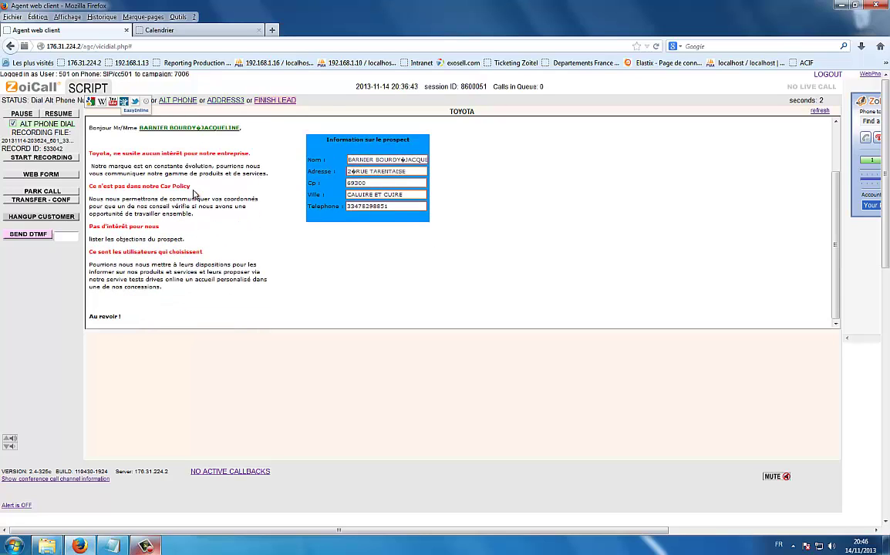
pyautogui.scroll(3, 294, 199)
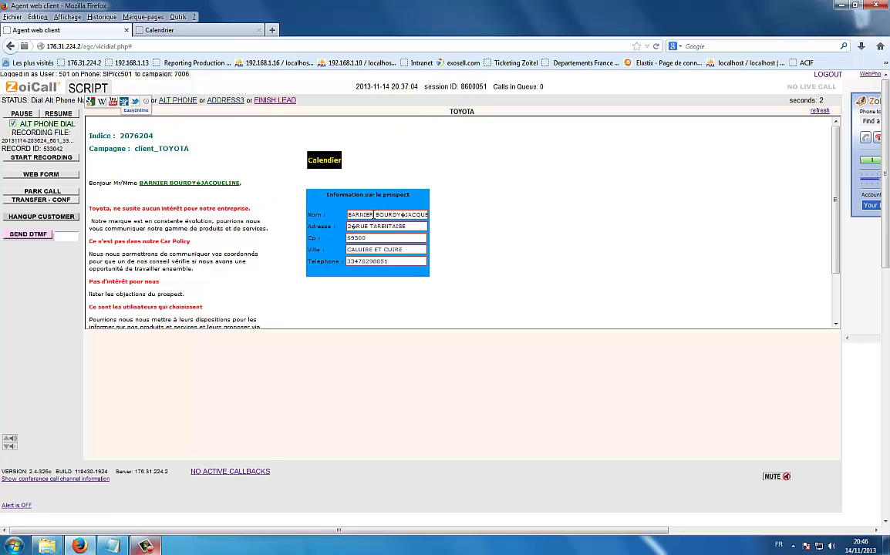
pyautogui.moveTo(399, 214); pyautogui.dragTo(333, 211)
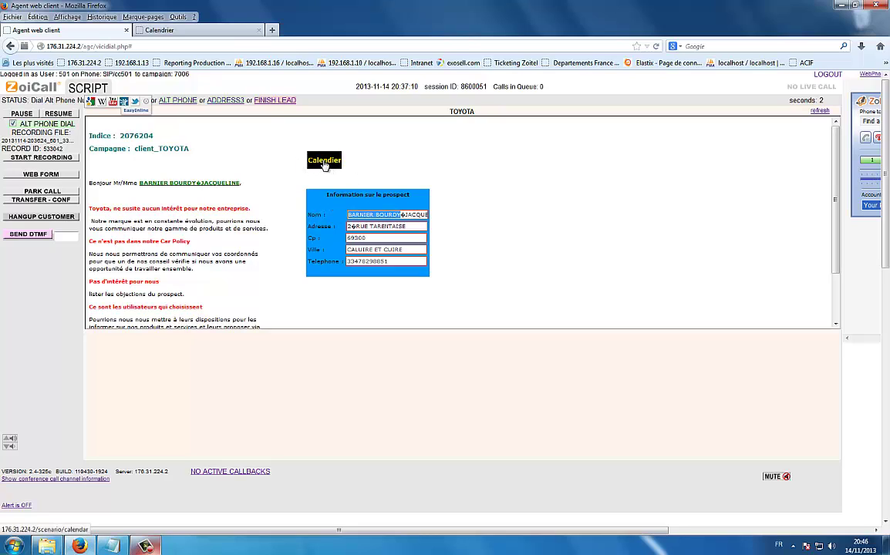
# - Open the dealer calendar from the script and sign in as 'agent' with the calendar password
pyautogui.click(322, 162)
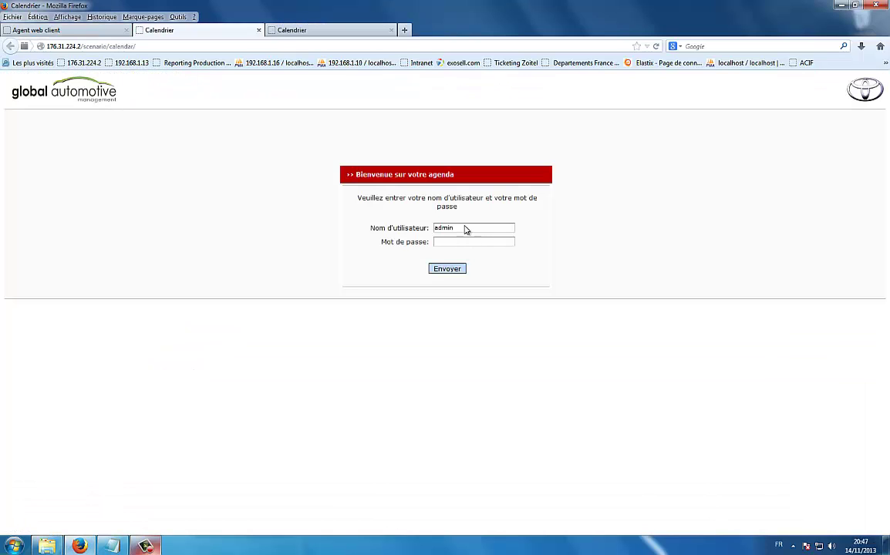
pyautogui.moveTo(458, 229); pyautogui.dragTo(396, 226)
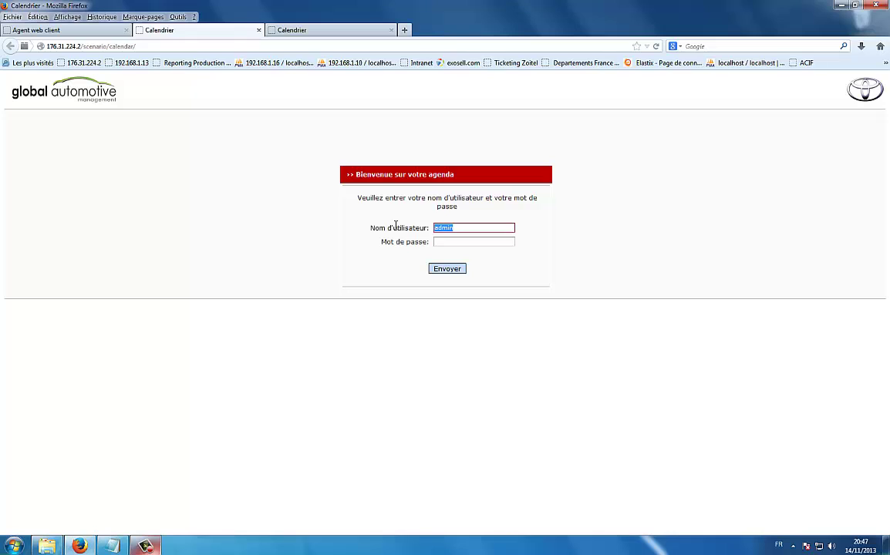
pyautogui.write('agent')
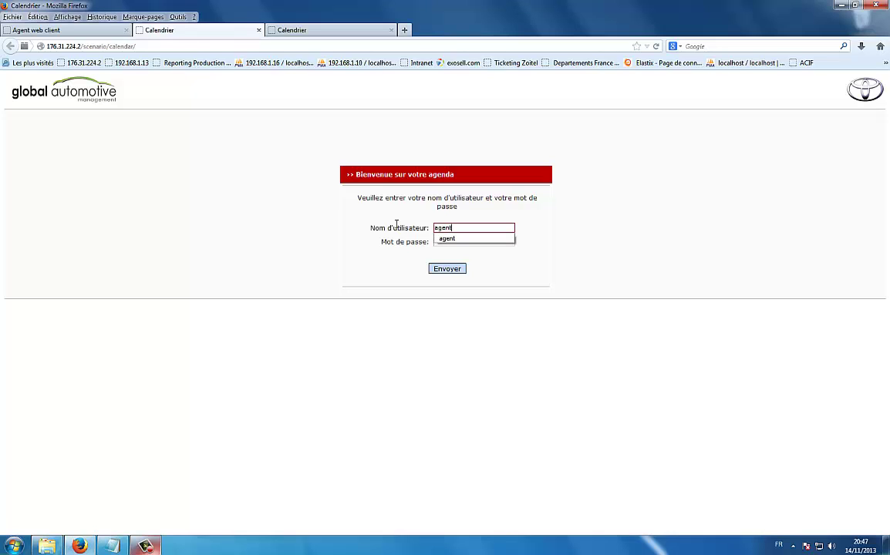
pyautogui.click(451, 242)
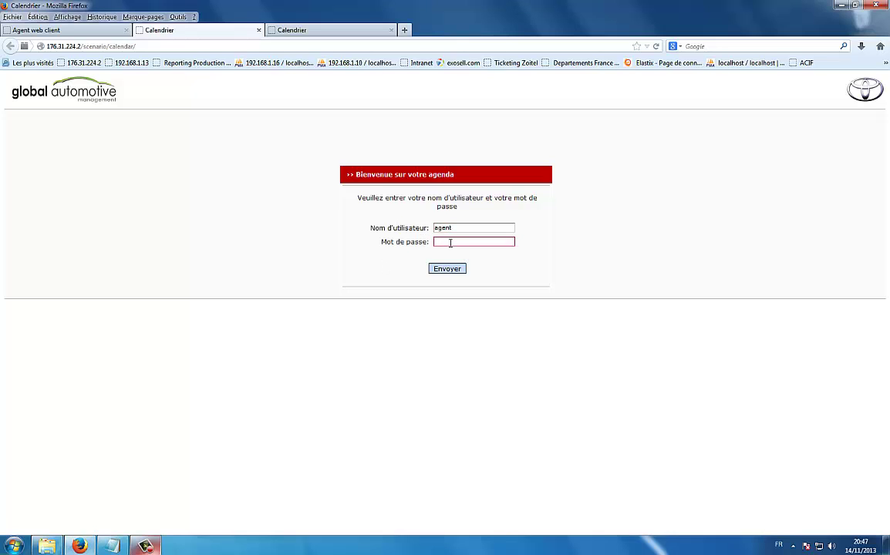
pyautogui.write('••••')
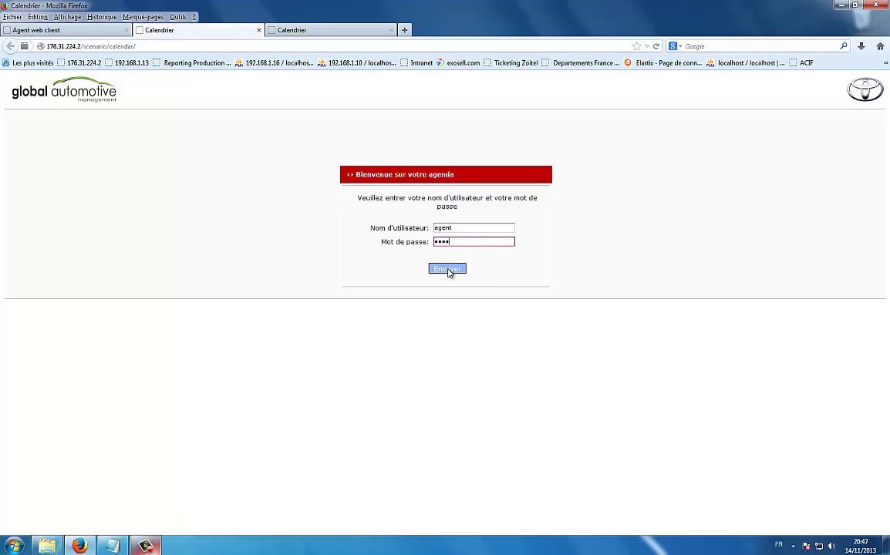
pyautogui.click(449, 270)
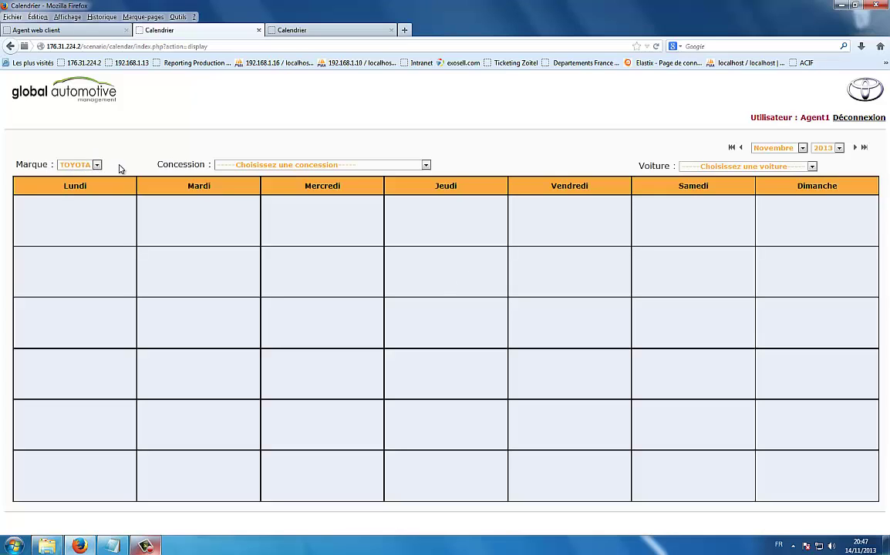
# - Select dealership AUTOBEDRIJF VALCK - Hasselt and car model Auris, dismissing the colour-scheme warning
pyautogui.click(246, 165)
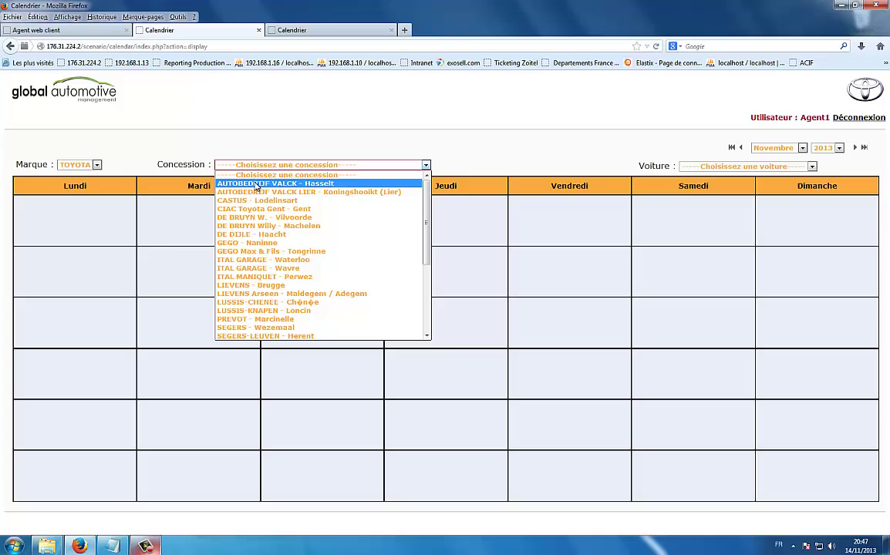
pyautogui.click(255, 183)
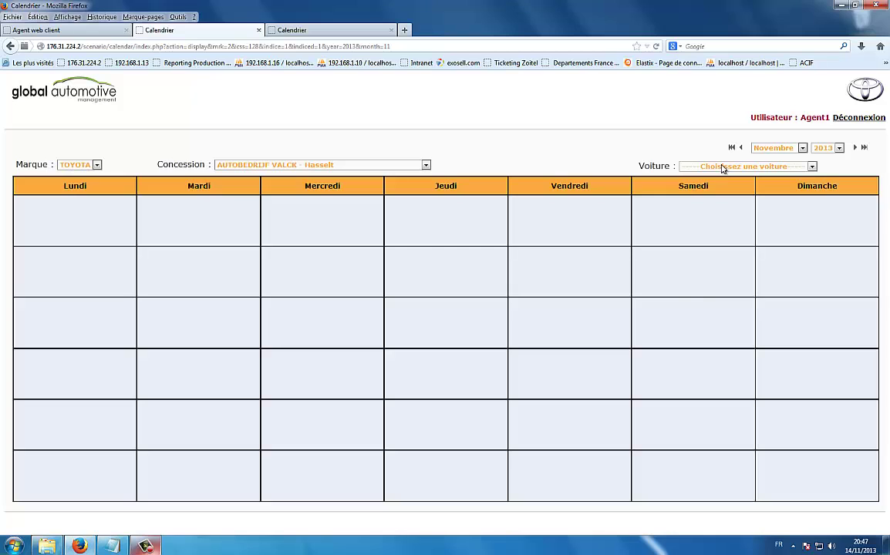
pyautogui.click(722, 168)
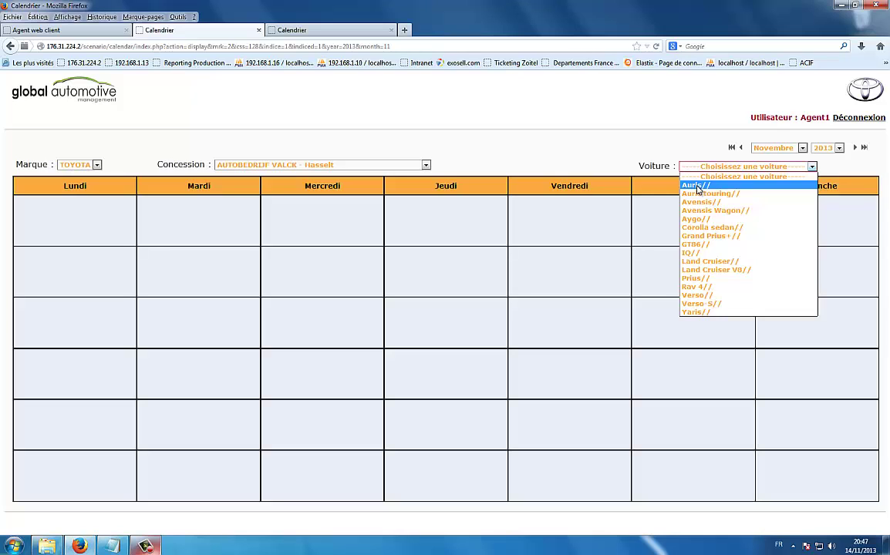
pyautogui.click(696, 186)
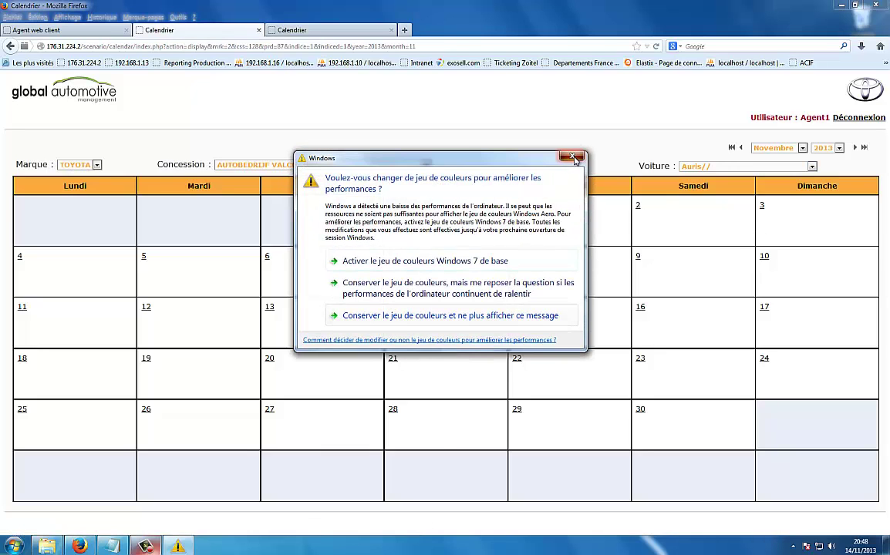
pyautogui.click(572, 157)
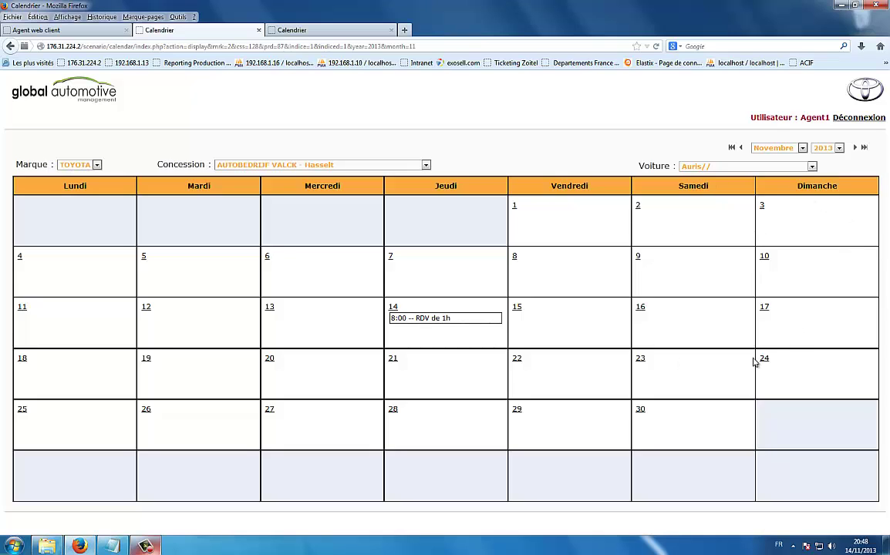
# - Keep November 2013 as the month and open the hourly week of 14 November
pyautogui.click(803, 149)
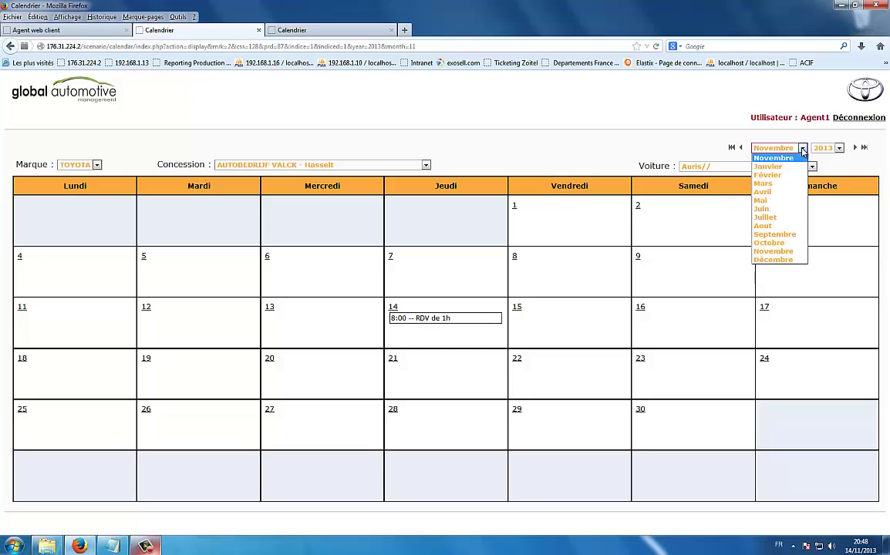
pyautogui.click(849, 164)
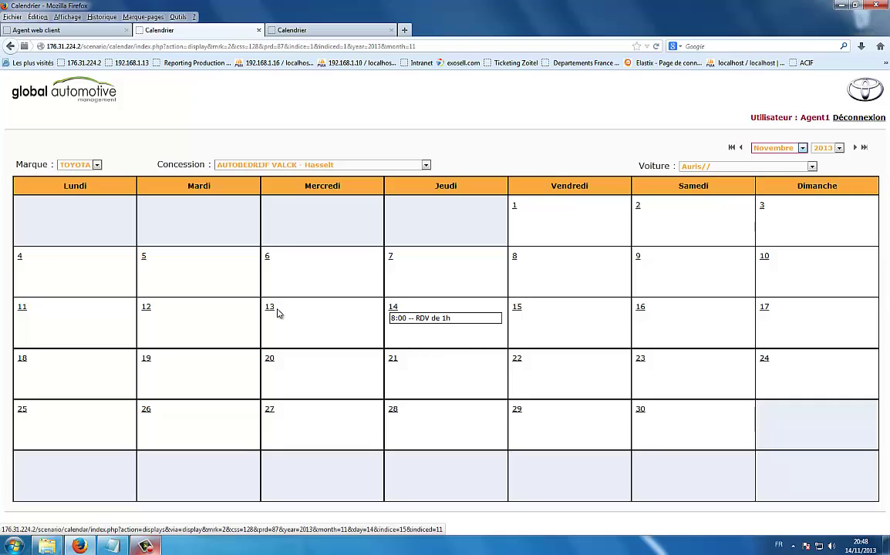
pyautogui.click(392, 308)
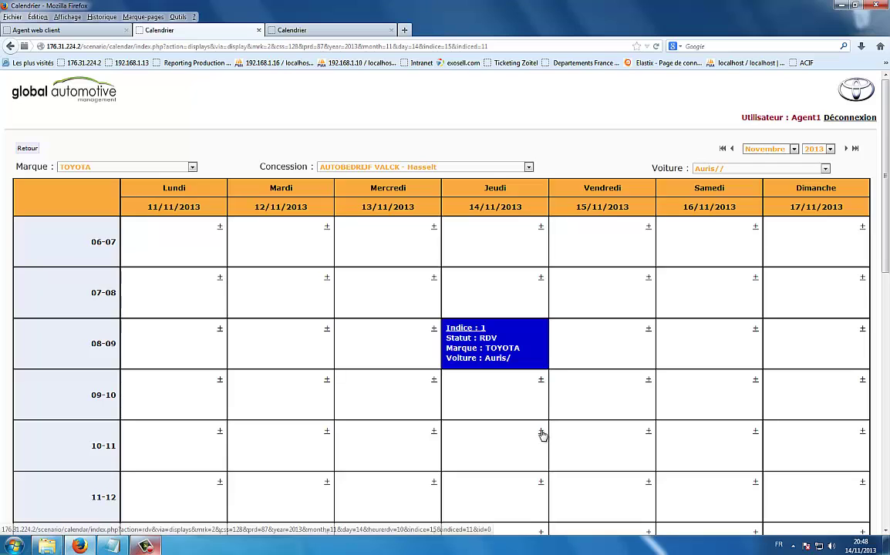
# - Start a new appointment at 10:00 on 14 November with Durée kept at 1
pyautogui.click(541, 432)
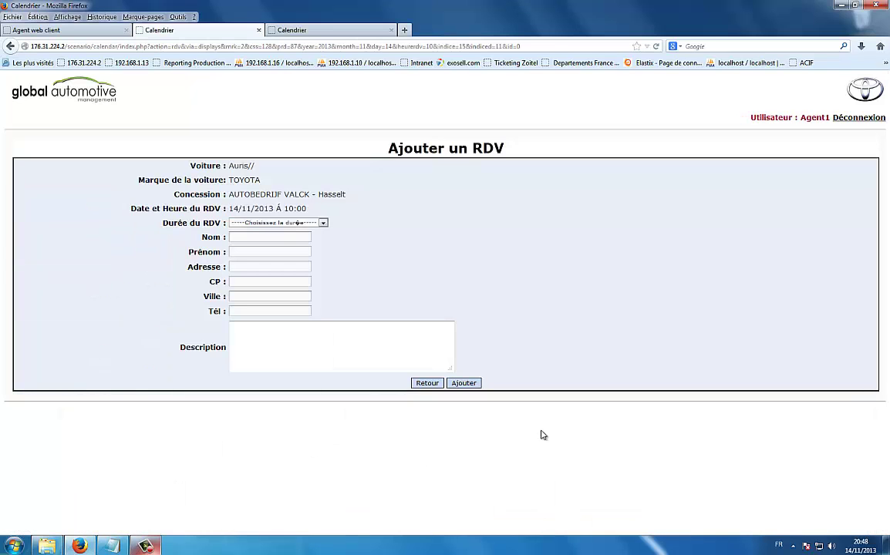
pyautogui.click(258, 223)
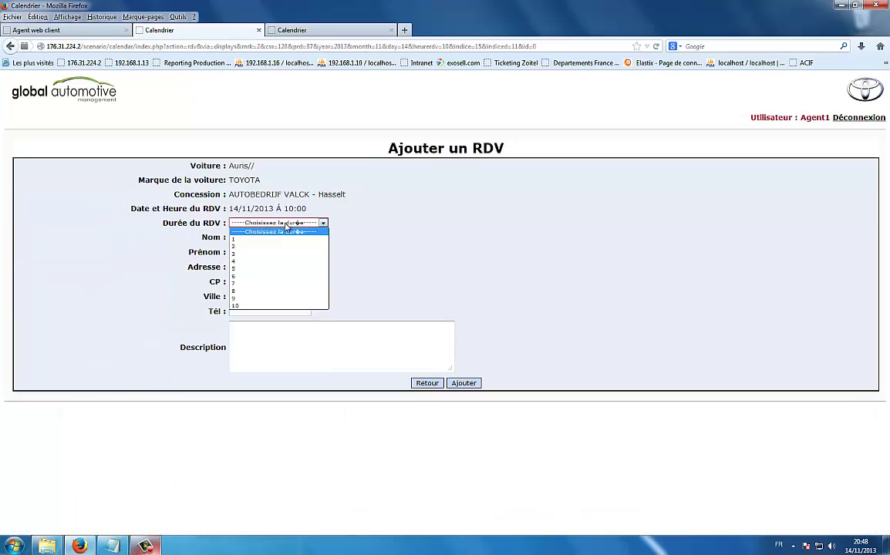
pyautogui.click(235, 239)
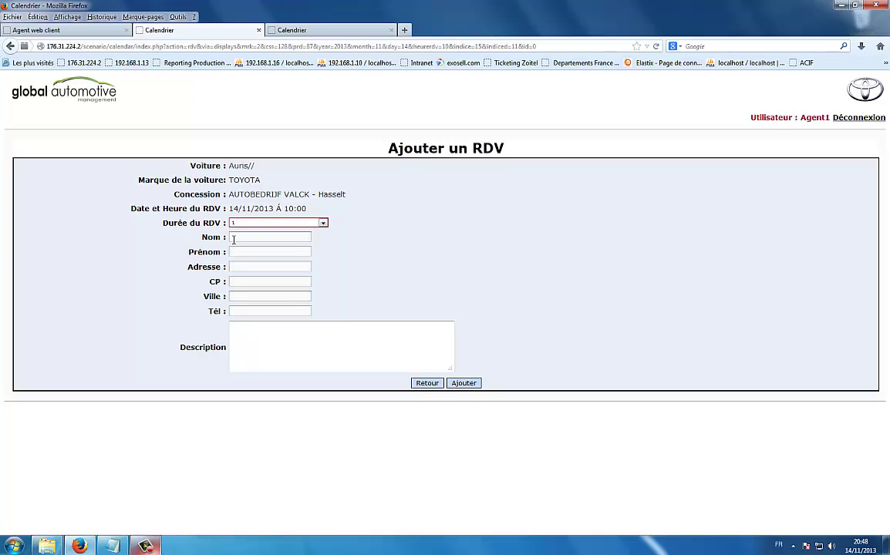
pyautogui.click(323, 224)
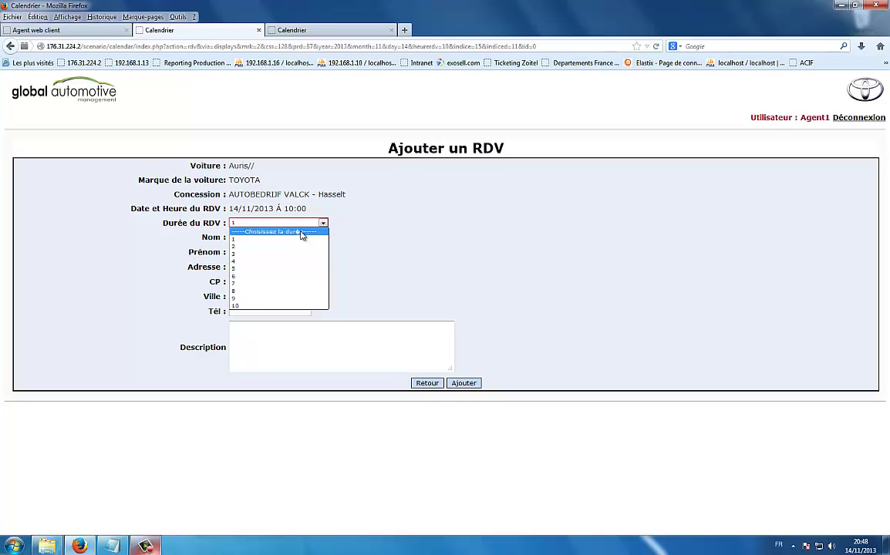
pyautogui.click(296, 204)
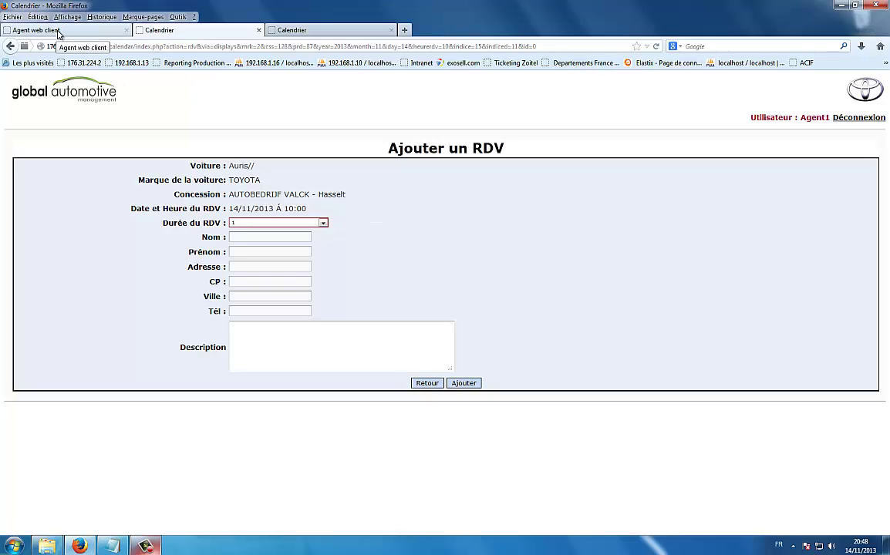
# - Reload the script via the agent webphone, then paste the prospect's surname into Nom
pyautogui.click(57, 32)
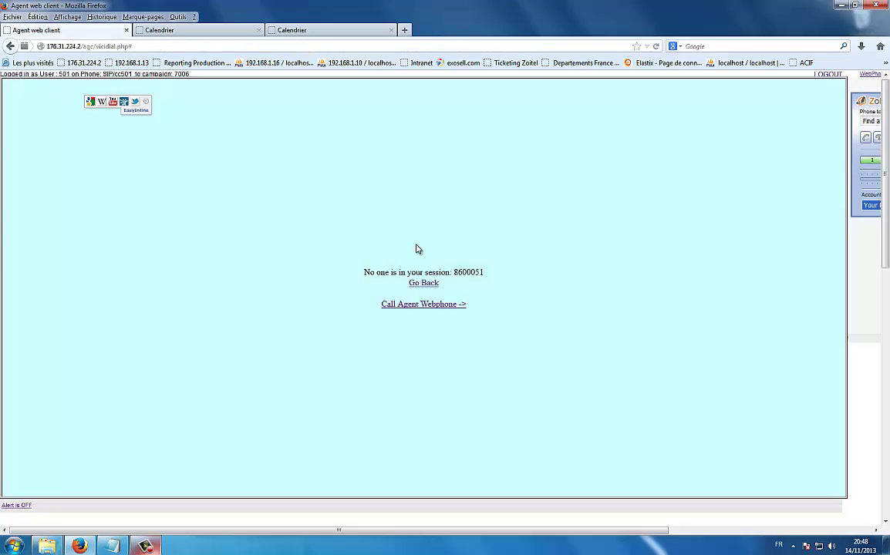
pyautogui.click(420, 305)
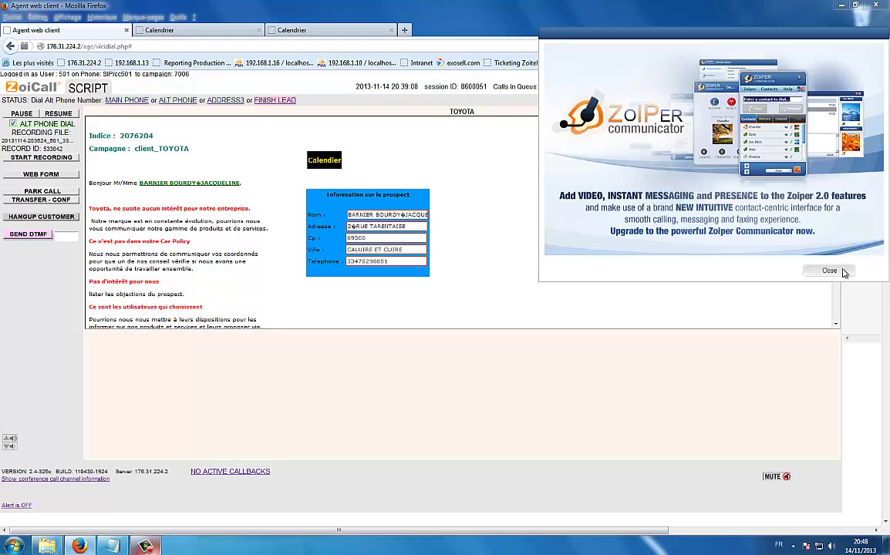
pyautogui.click(829, 270)
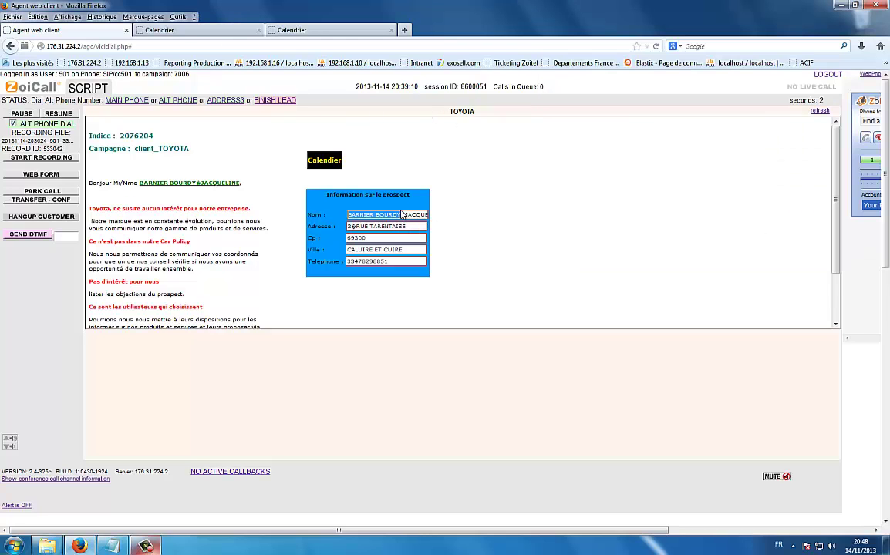
pyautogui.click(189, 30)
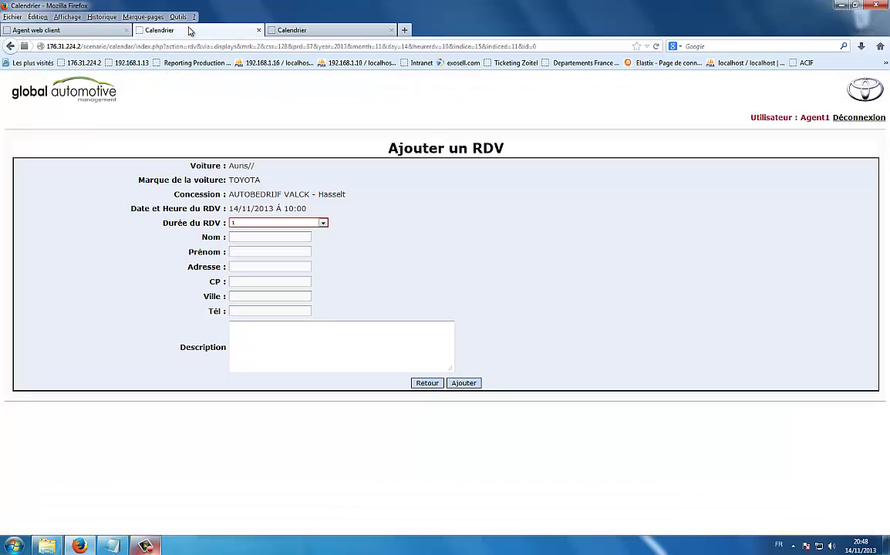
pyautogui.click(247, 238)
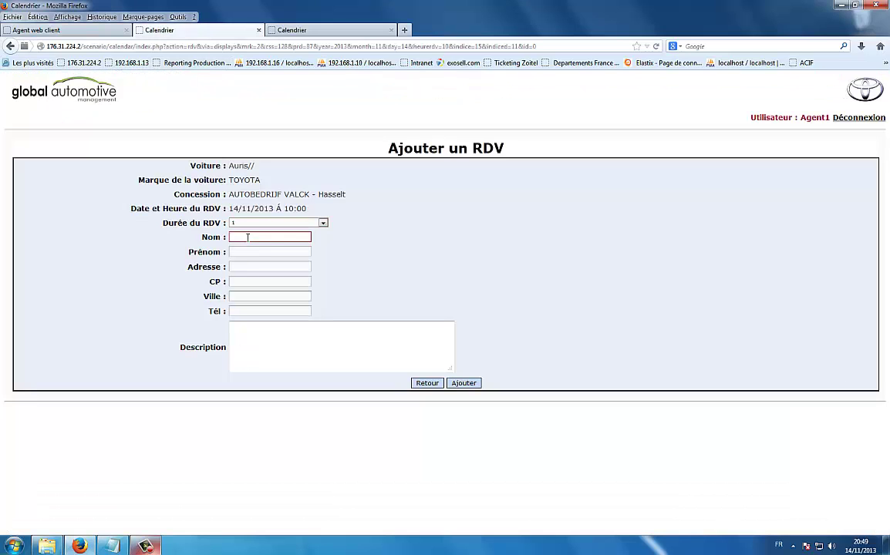
# - Copy the prospect's telephone number from the call script into the Tél field
pyautogui.click(248, 312)
pyautogui.click(77, 30)
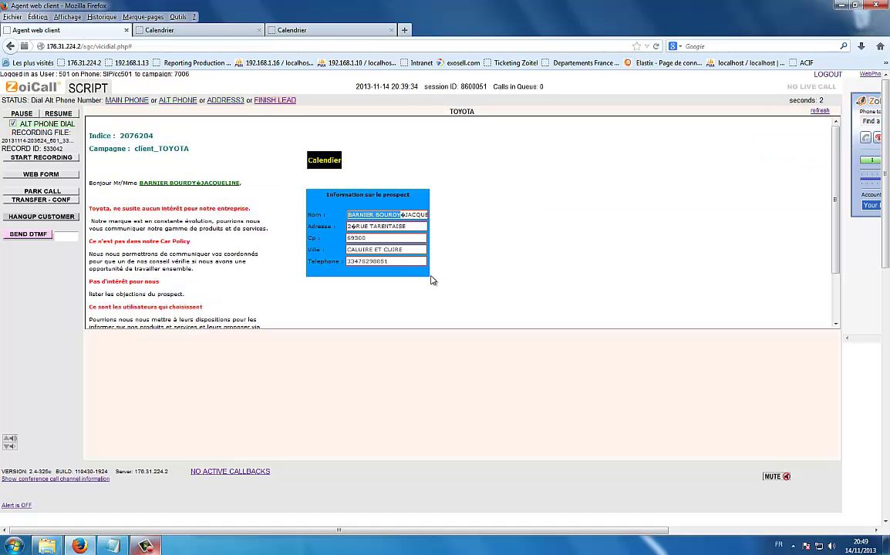
pyautogui.doubleClick(390, 261)
pyautogui.hotkey('ctrl', 'c')
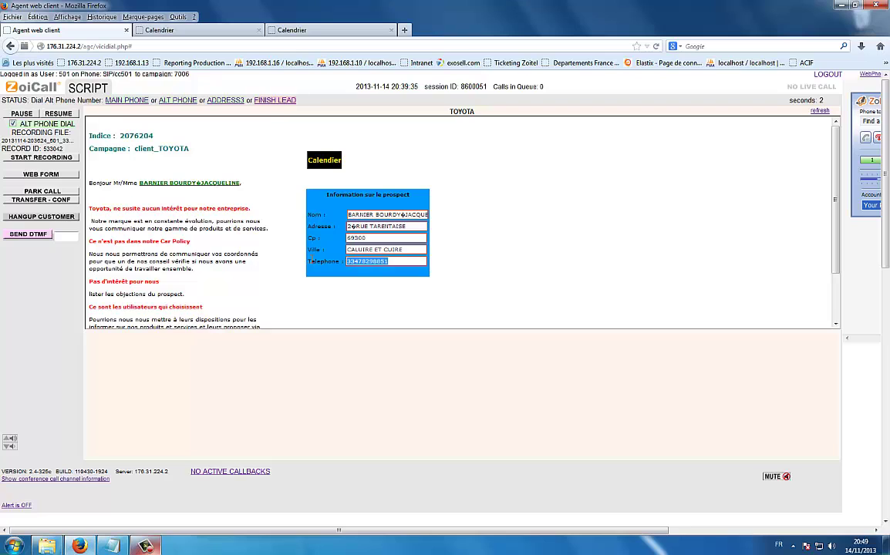
pyautogui.click(177, 30)
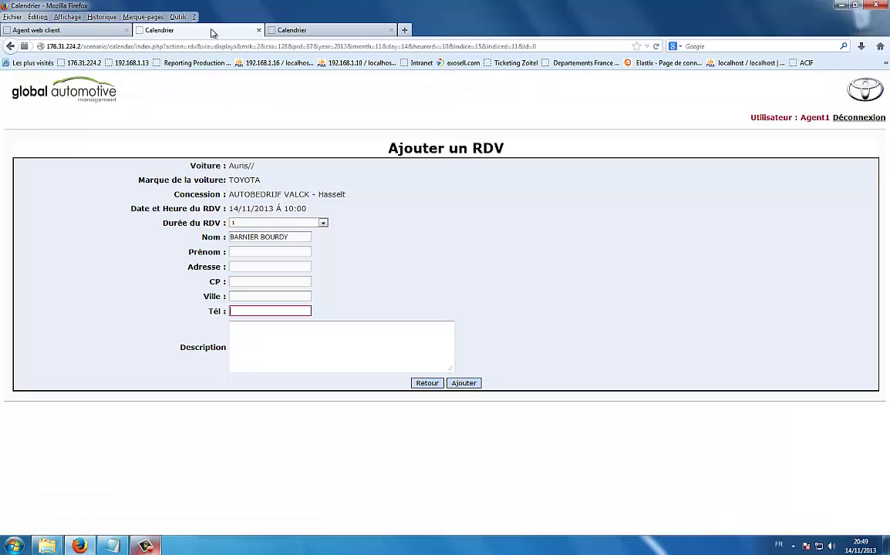
pyautogui.click(256, 311)
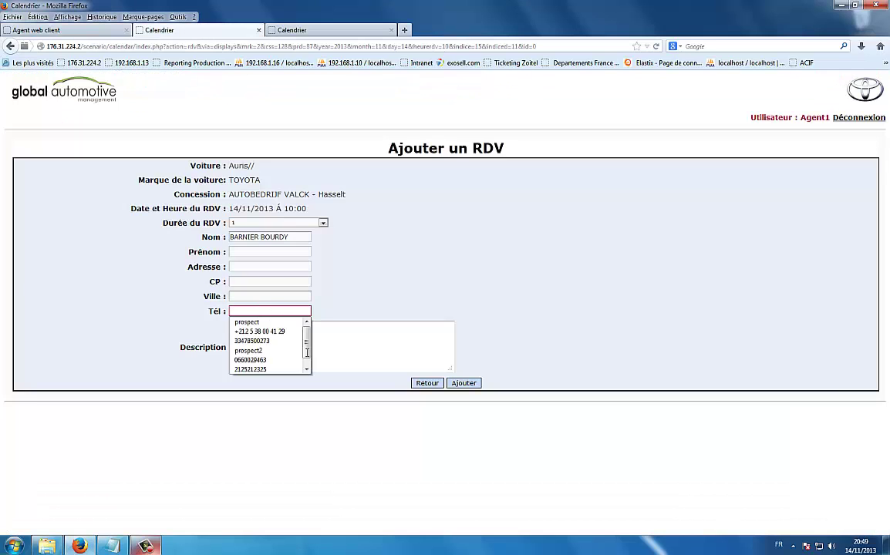
pyautogui.hotkey('ctrl', 'v')
# - Add the description 'Prospect vivement intéressé' and save the appointment with Ajouter
pyautogui.click(385, 334)
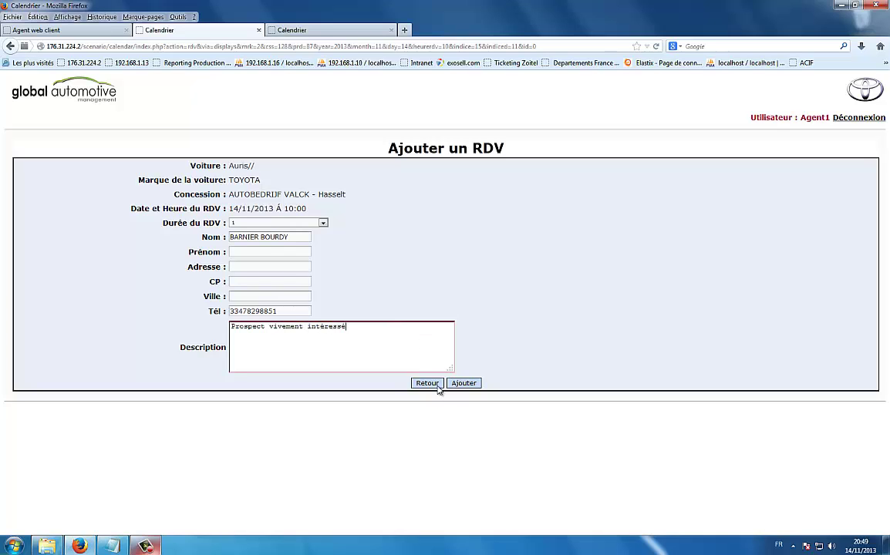
pyautogui.click(471, 384)
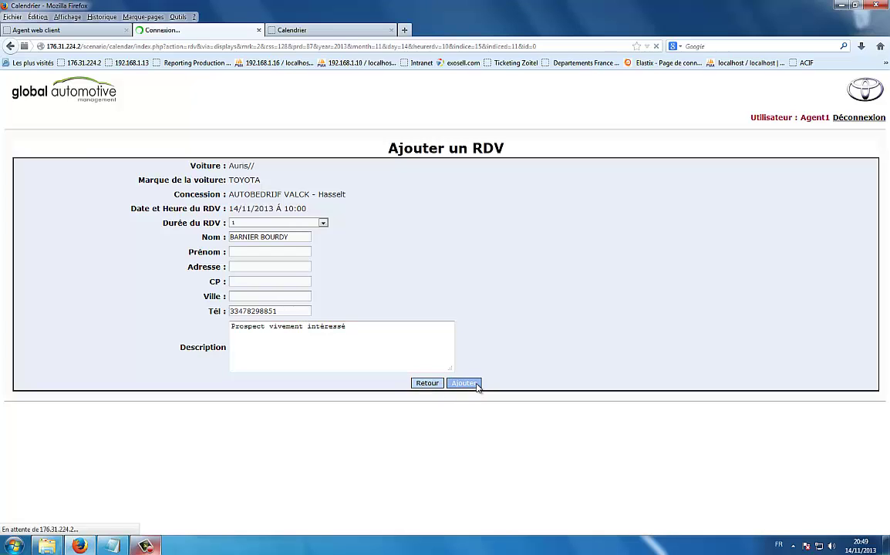
pyautogui.click(436, 386)
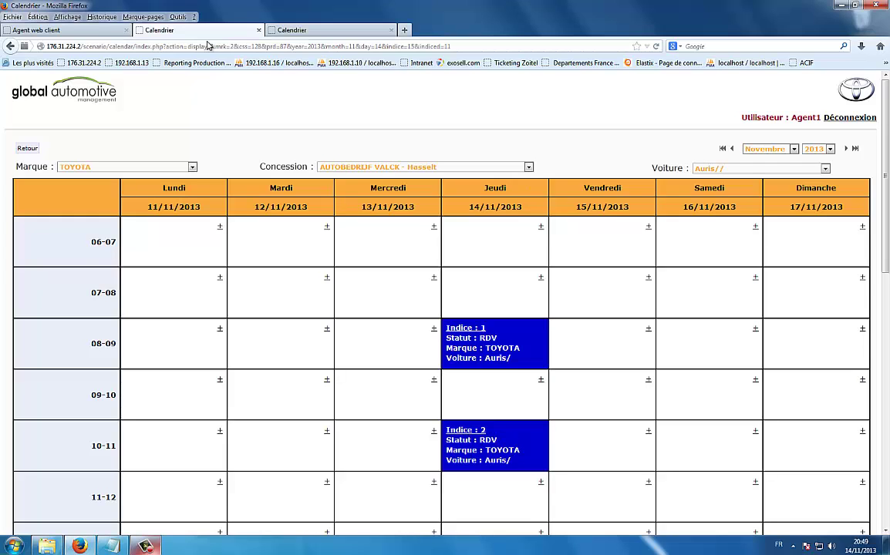
pyautogui.click(80, 31)
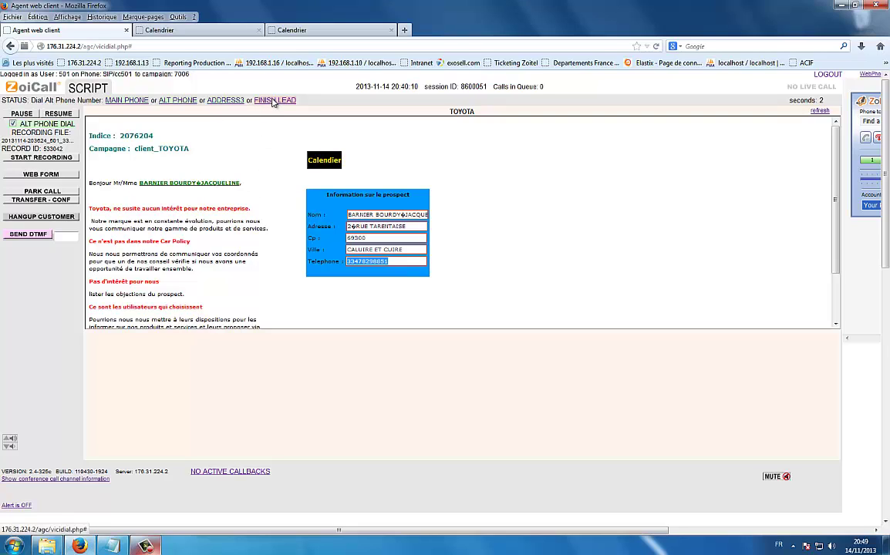
# - Finish the lead as RDV - rendez vous, log the agent out, and return to the calendar
pyautogui.click(273, 101)
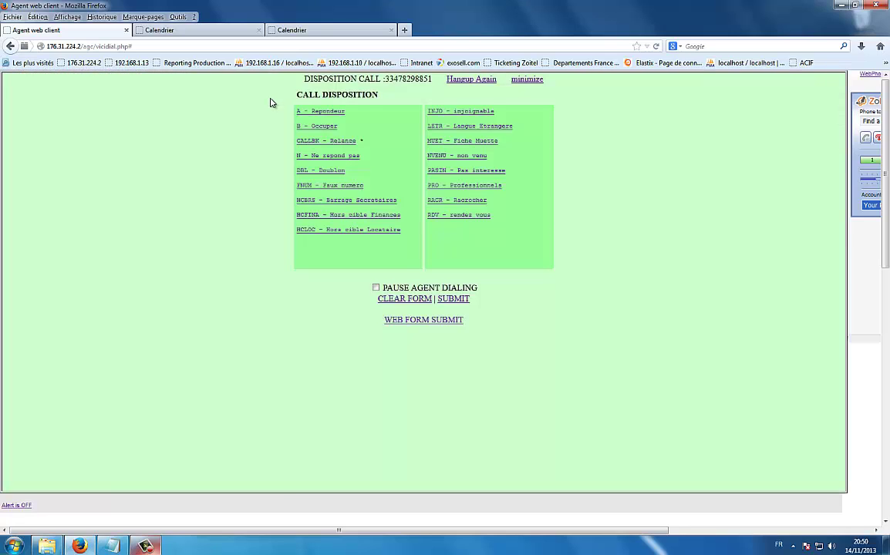
pyautogui.click(465, 217)
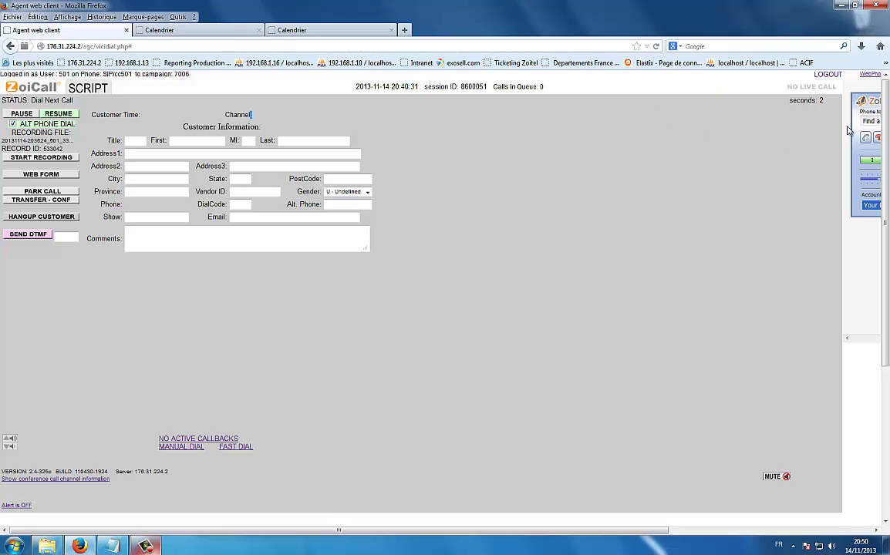
pyautogui.click(827, 75)
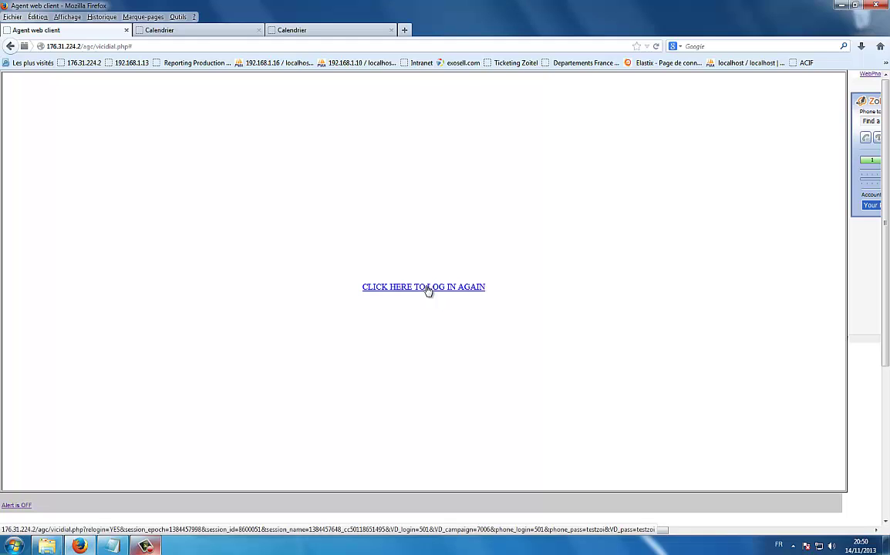
pyautogui.click(197, 30)
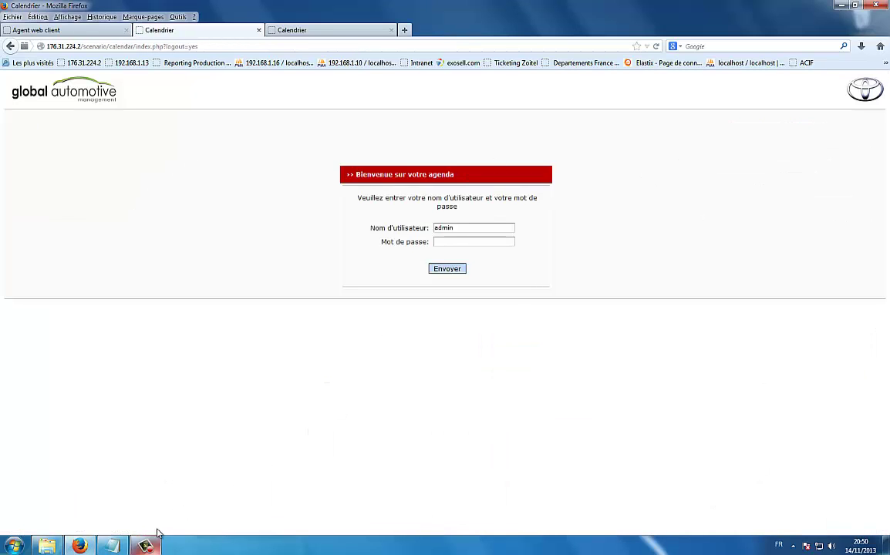
# - Copy the Toyota brand login from the Notepad notes and sign in to the calendar with it
pyautogui.click(73, 491)
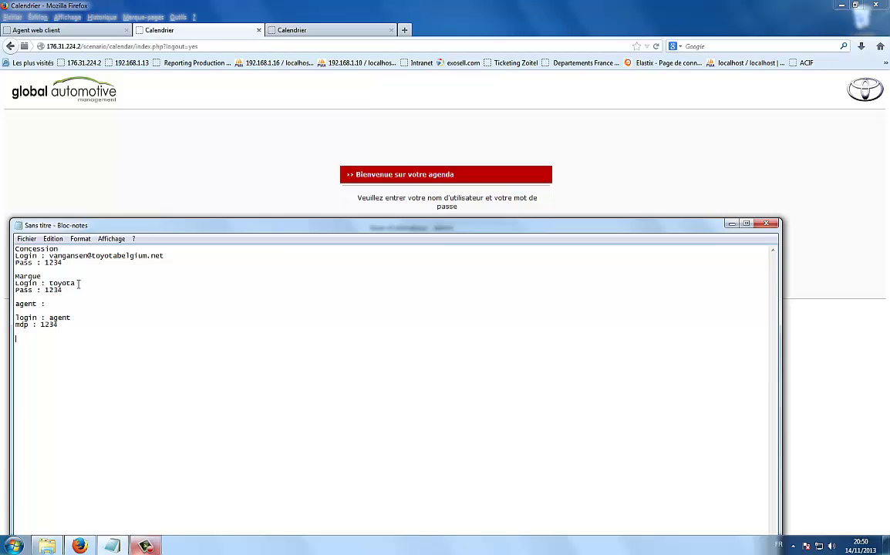
pyautogui.moveTo(76, 283); pyautogui.dragTo(50, 283)
pyautogui.hotkey('ctrl', 'c')
pyautogui.click(204, 148)
pyautogui.moveTo(495, 227); pyautogui.dragTo(372, 228)
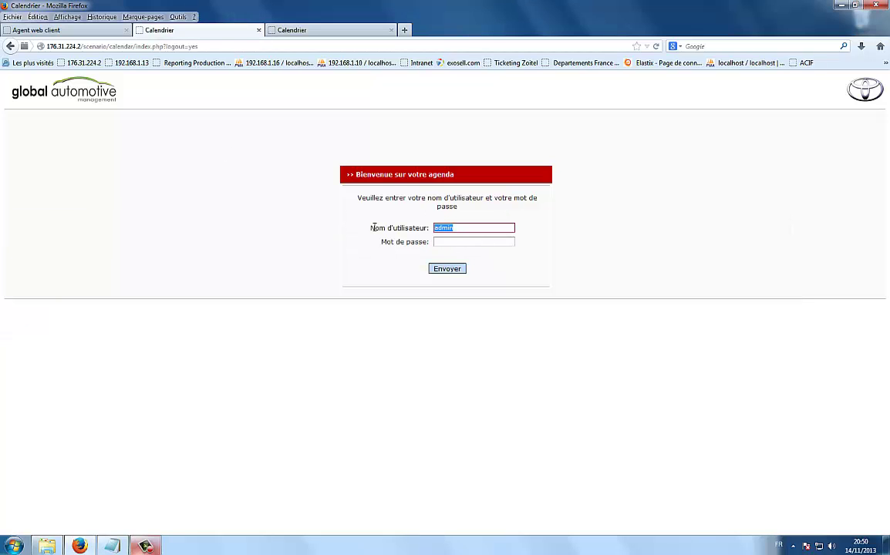
pyautogui.hotkey('ctrl', 'v')
pyautogui.click(447, 241)
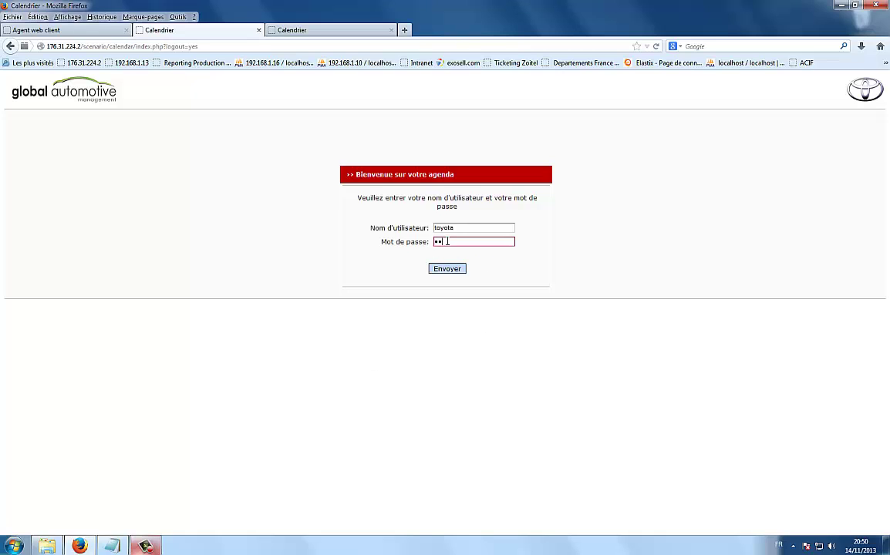
pyautogui.click(450, 272)
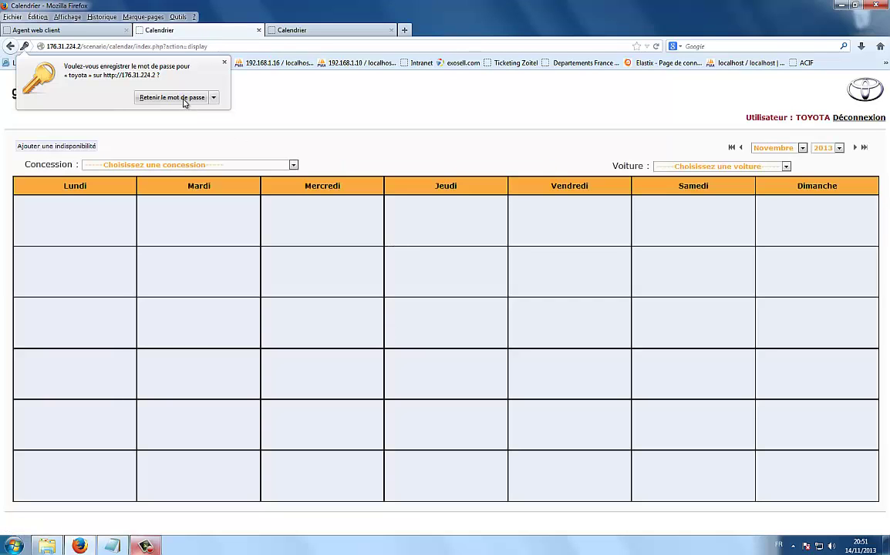
# - Save the password, choose AUTOBEDRIJF VALCK - Hasselt and Auris//, and open the 14 November week
pyautogui.click(173, 98)
pyautogui.click(188, 165)
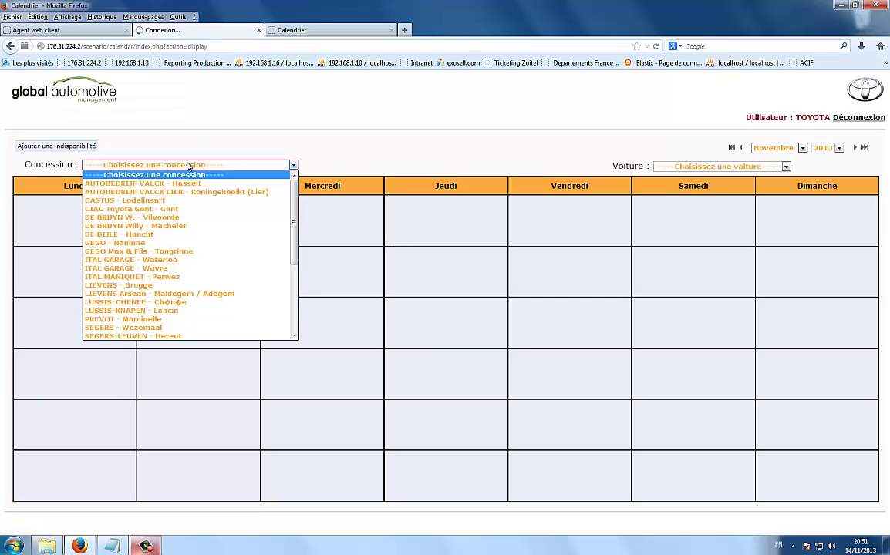
pyautogui.click(154, 185)
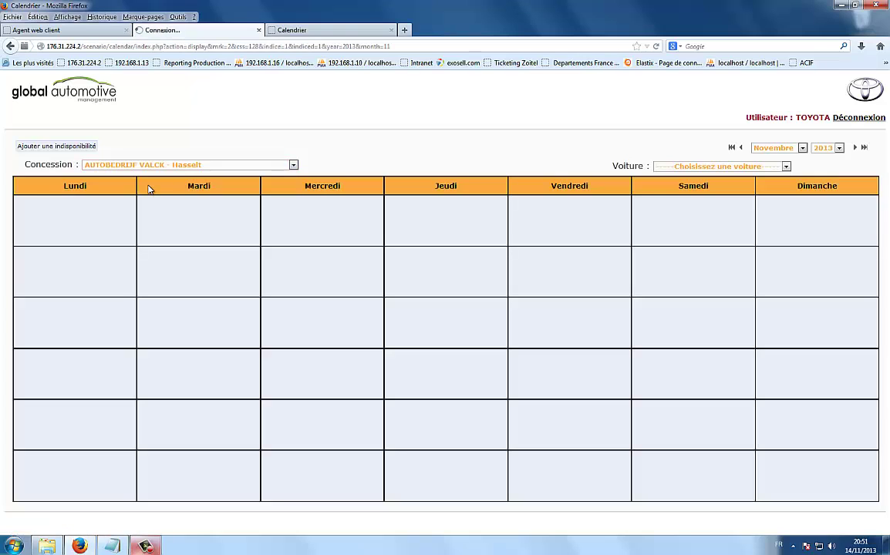
pyautogui.click(676, 166)
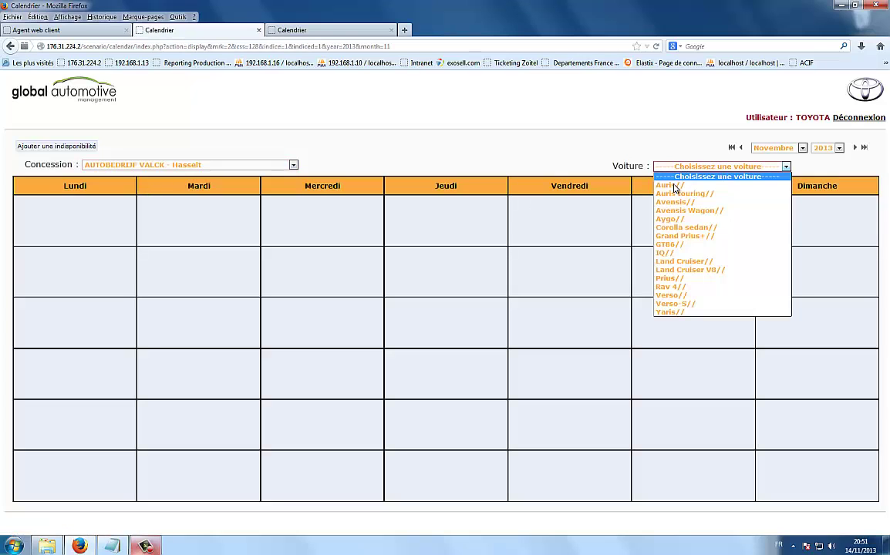
pyautogui.click(669, 186)
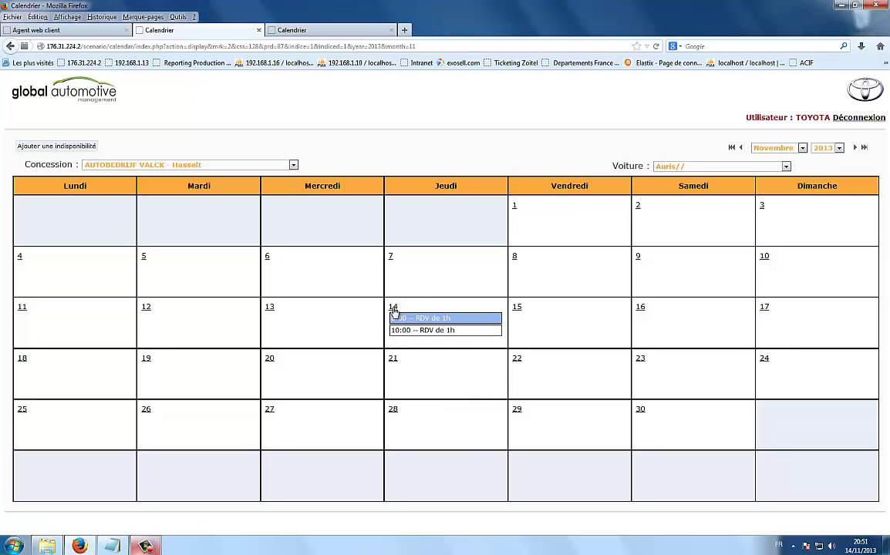
pyautogui.click(394, 309)
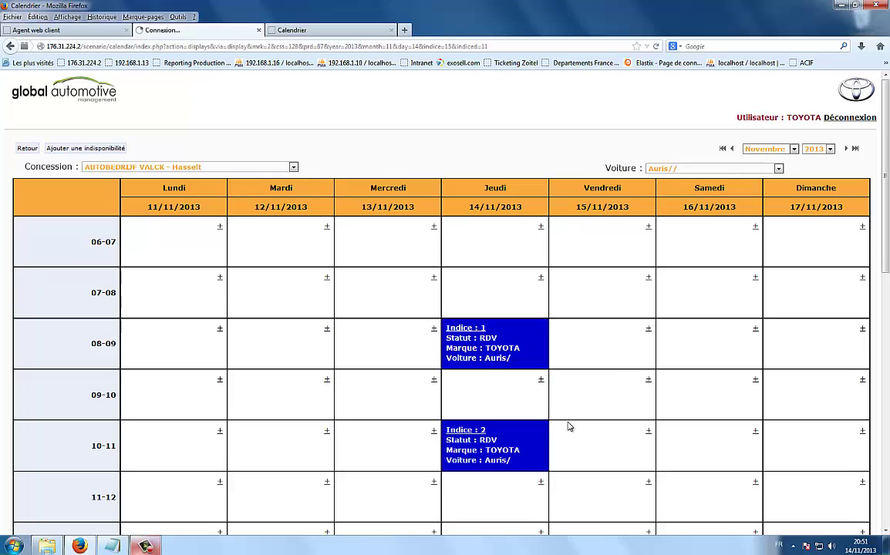
# - Set the 14/11 10:00 Auris appointment (Indice 2) to VENUE, save it, and return to the week view
pyautogui.click(476, 433)
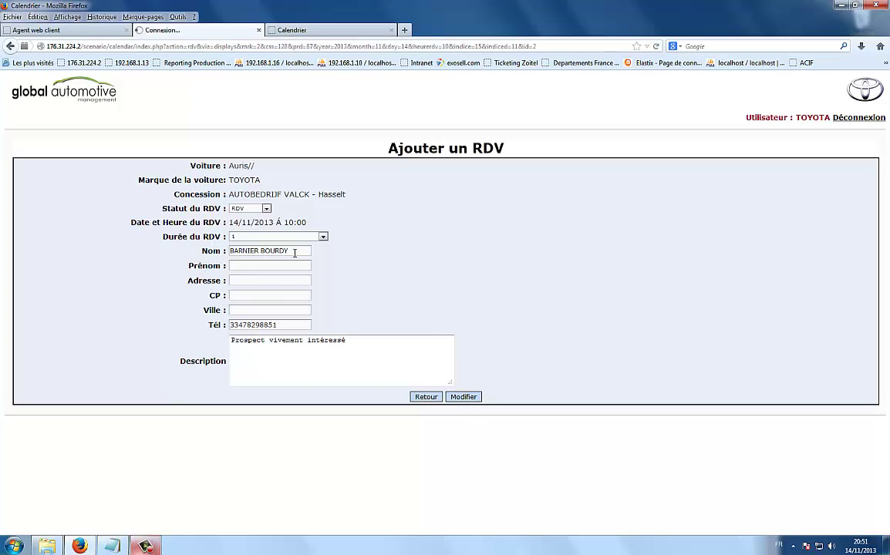
pyautogui.click(266, 209)
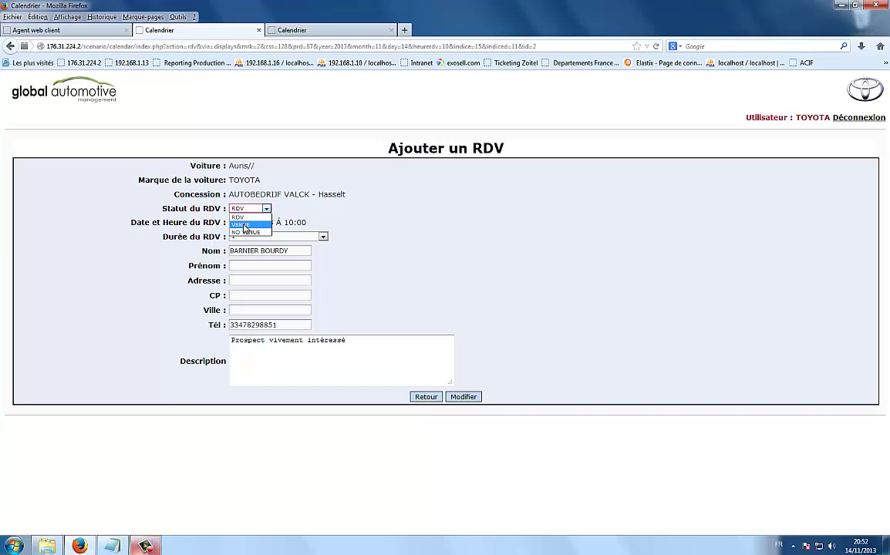
pyautogui.click(240, 224)
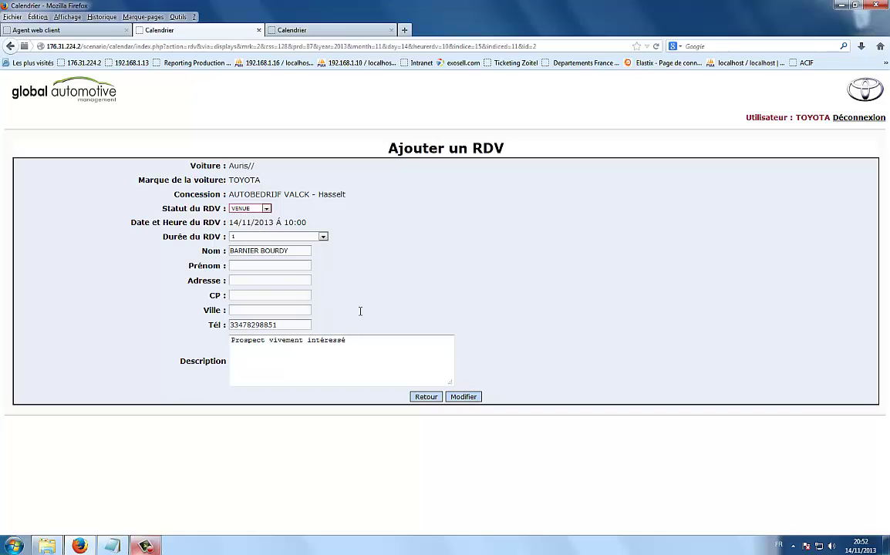
pyautogui.click(470, 399)
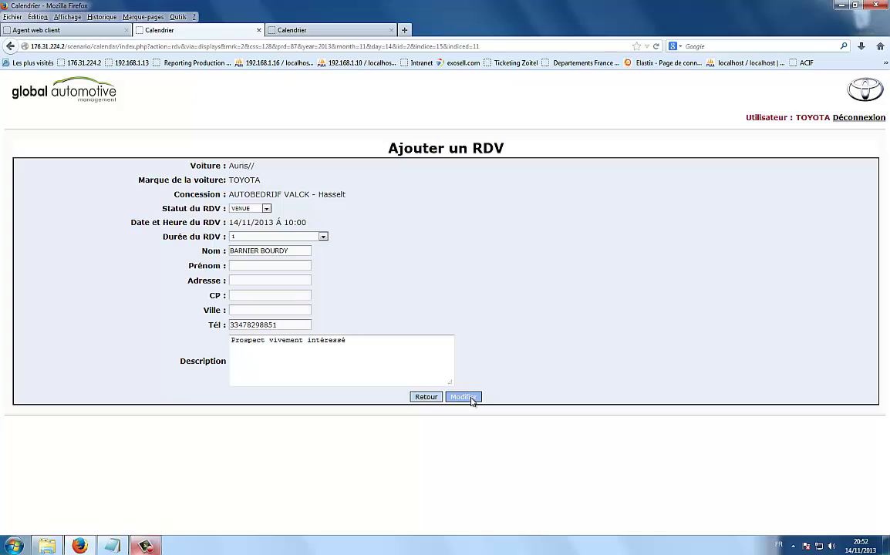
pyautogui.click(462, 397)
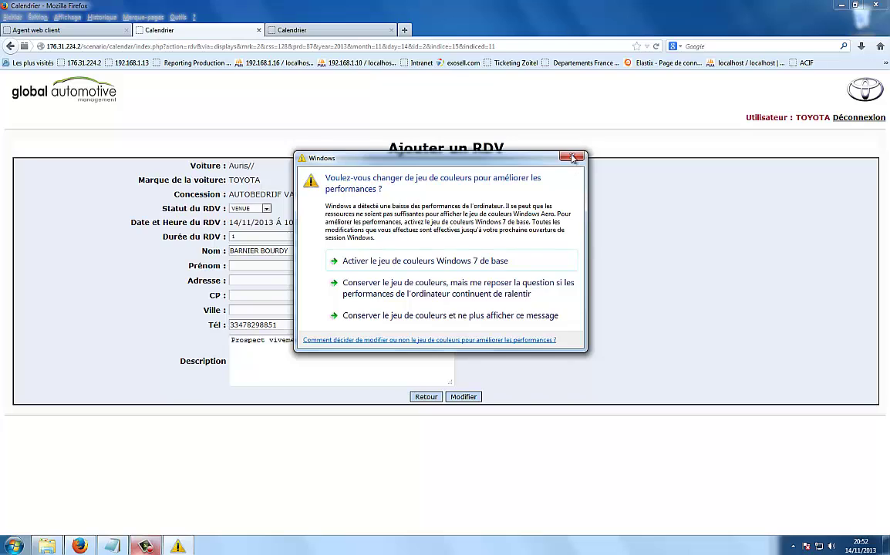
pyautogui.click(522, 141)
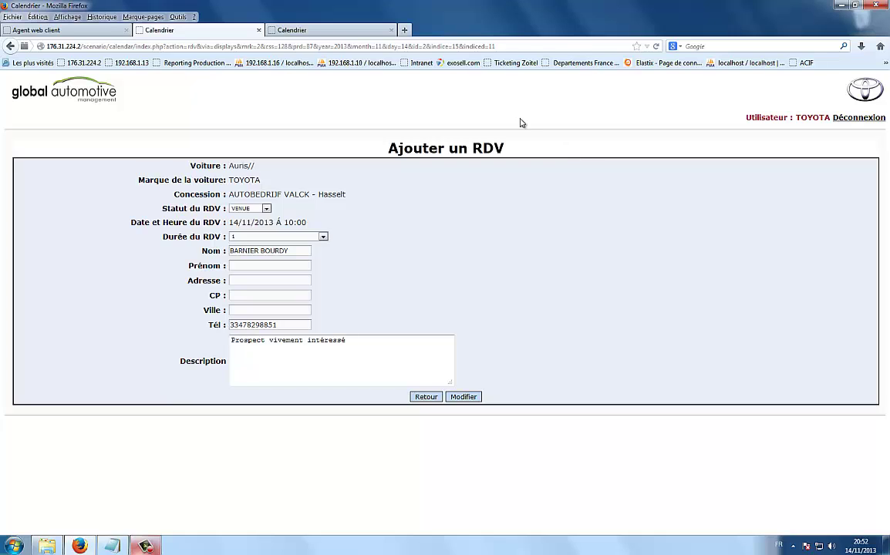
pyautogui.click(428, 397)
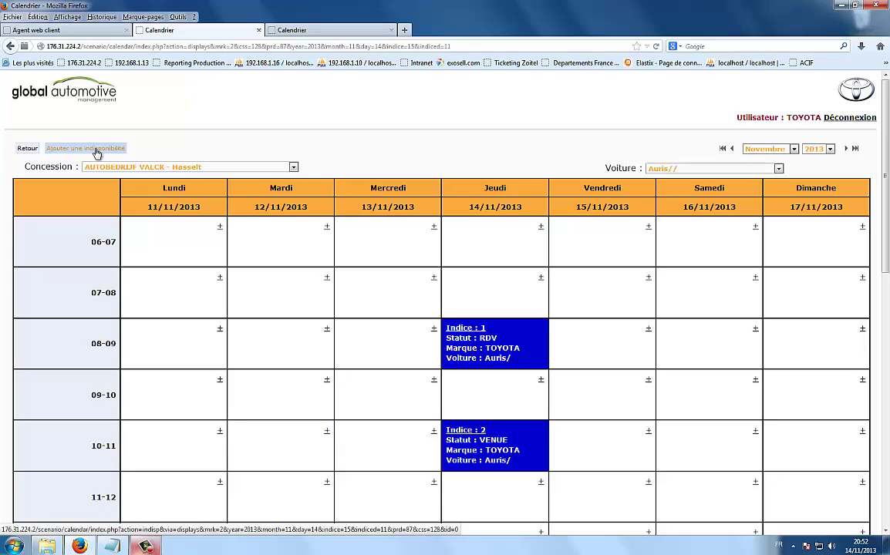
# - Start a new unavailability with start and end dates both set to 10/11/2013
pyautogui.click(97, 152)
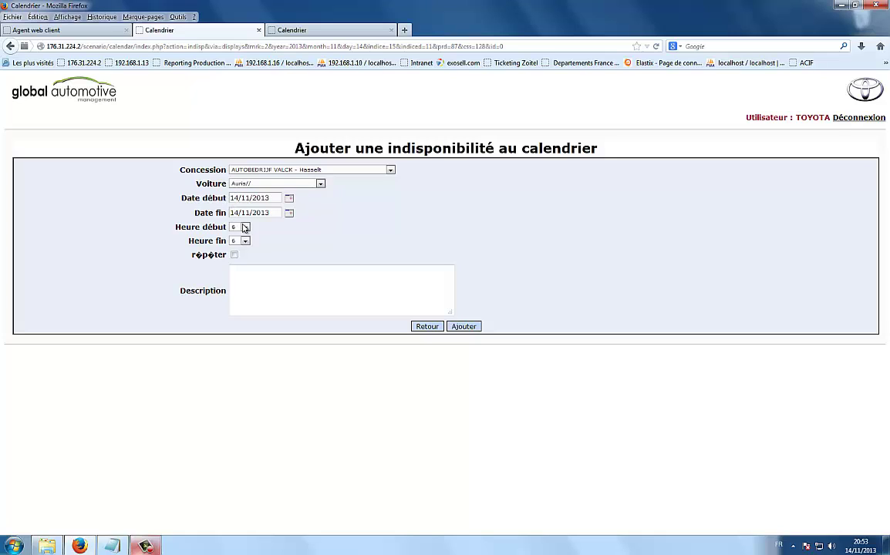
pyautogui.click(289, 202)
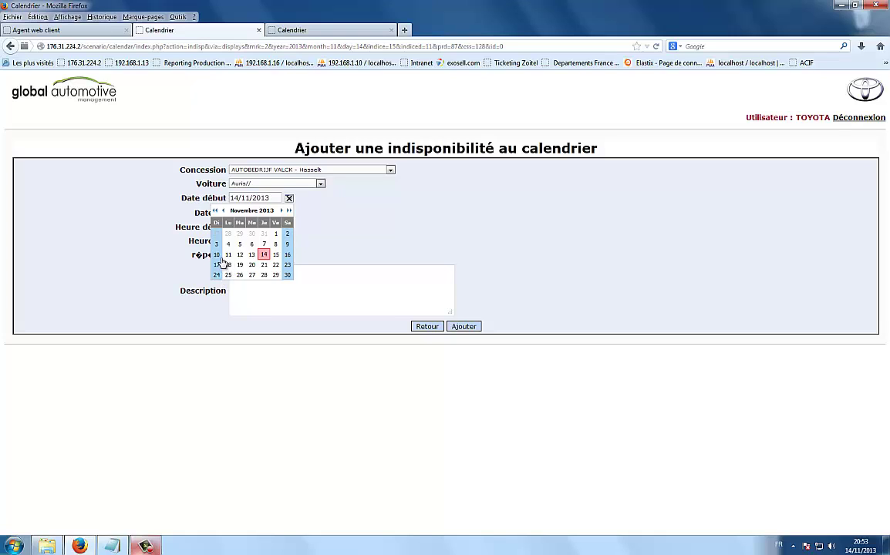
pyautogui.click(215, 255)
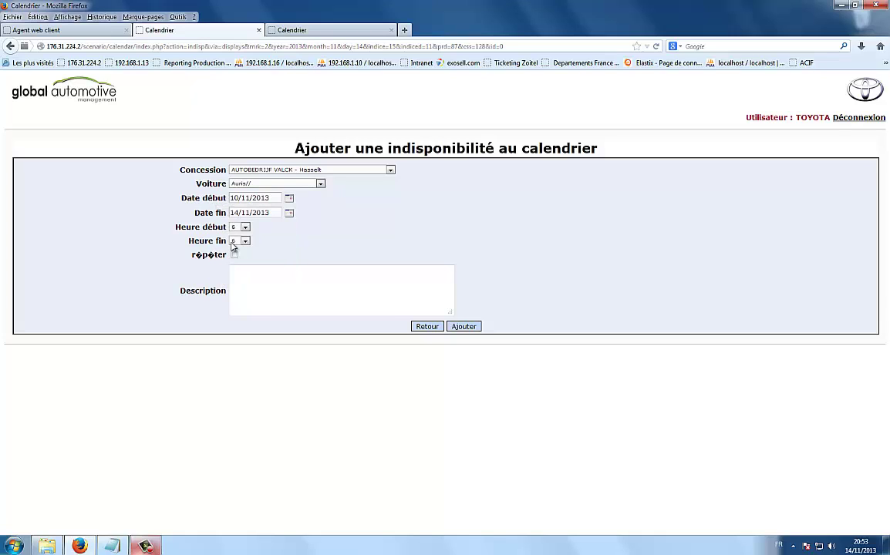
pyautogui.click(289, 213)
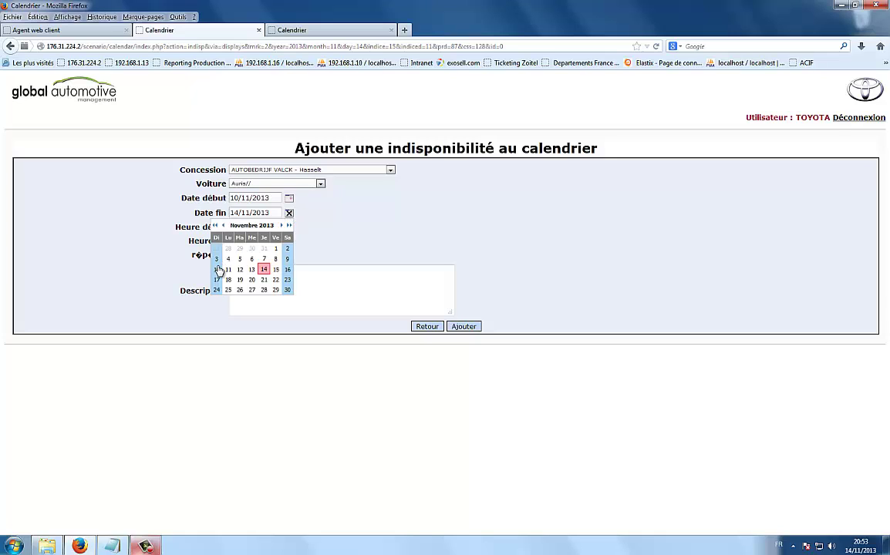
pyautogui.click(195, 245)
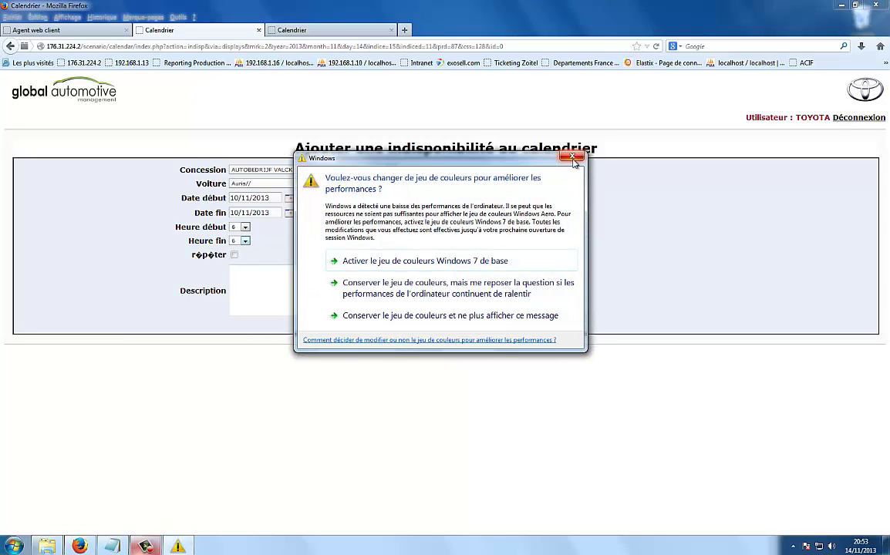
pyautogui.click(571, 156)
# - Set the unavailability from 6 to 23 h, make it repeat, and add it
pyautogui.click(244, 227)
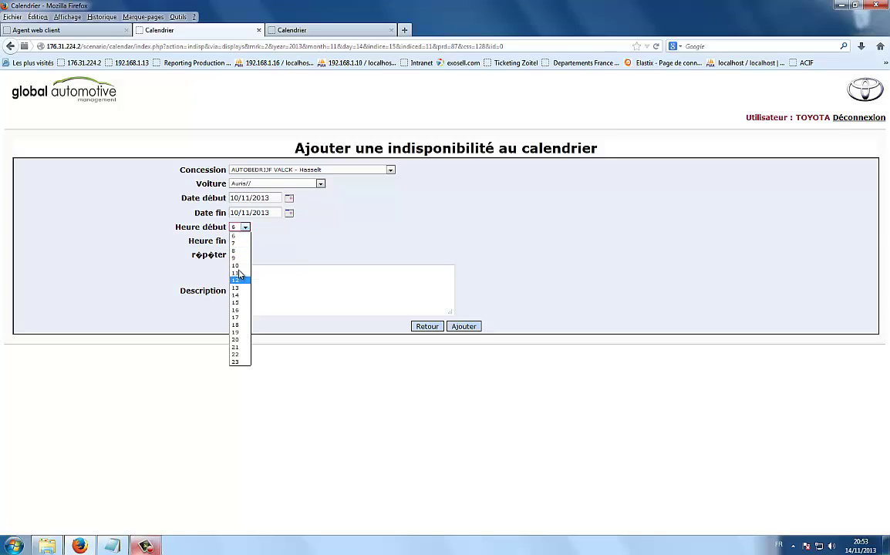
pyautogui.click(236, 236)
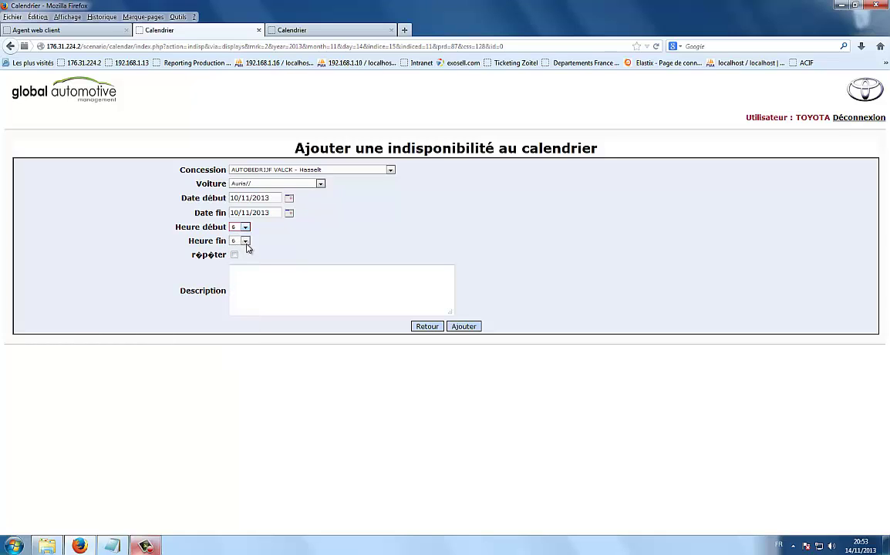
pyautogui.click(244, 240)
pyautogui.click(237, 375)
pyautogui.click(233, 255)
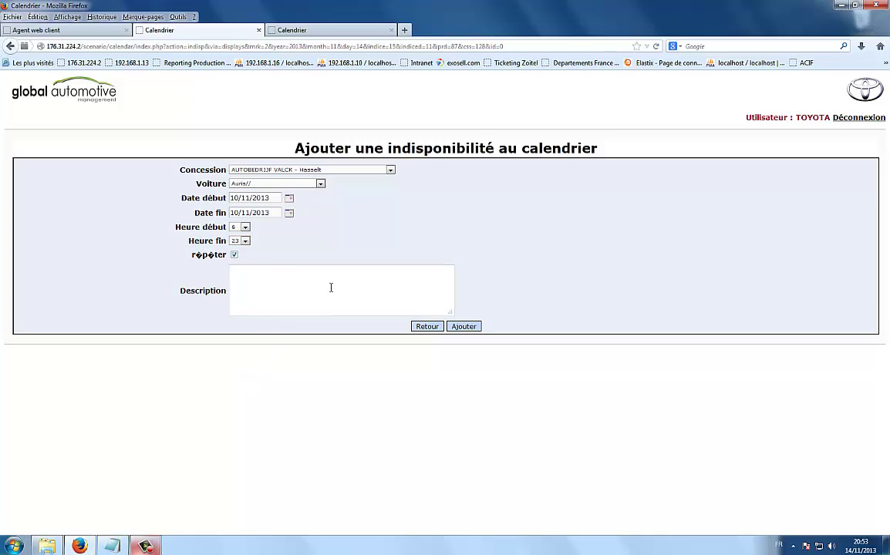
pyautogui.click(470, 328)
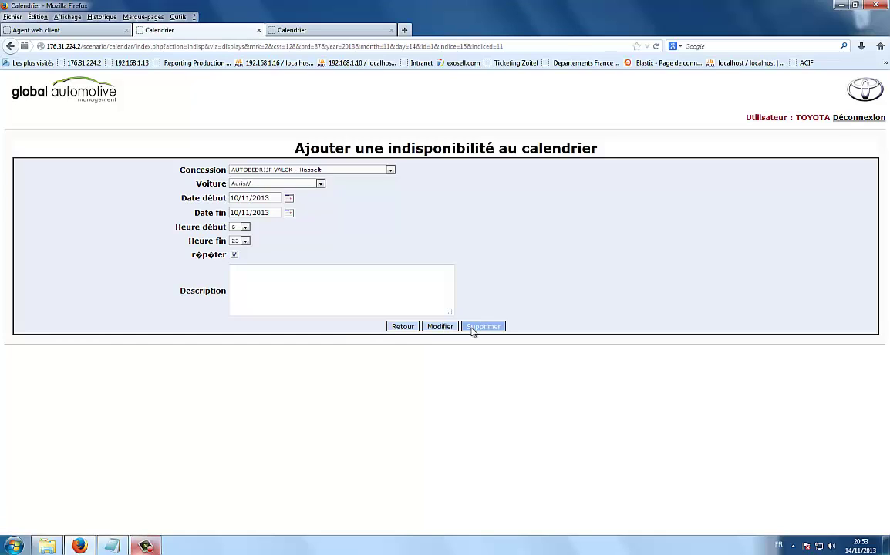
# - Go back to the weekly calendar and switch over to the ZoiCall agent web client
pyautogui.click(402, 329)
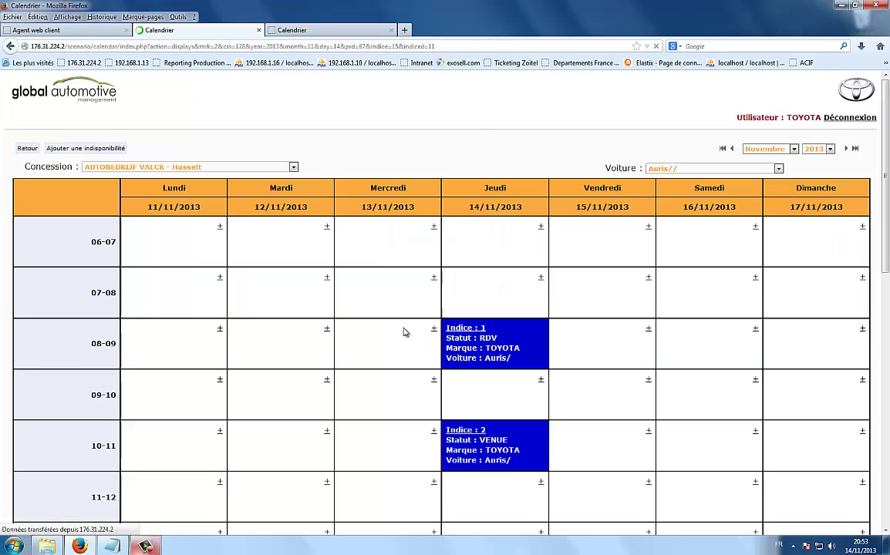
pyautogui.click(405, 334)
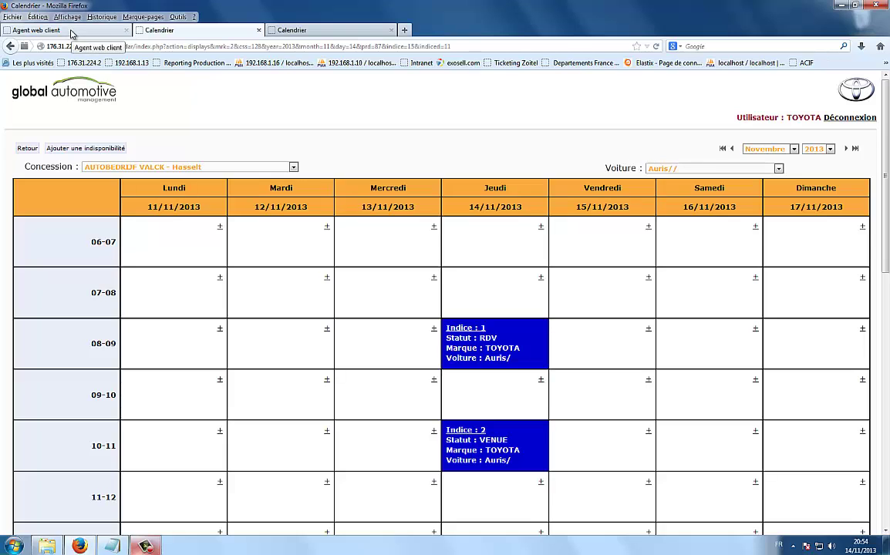
pyautogui.click(68, 33)
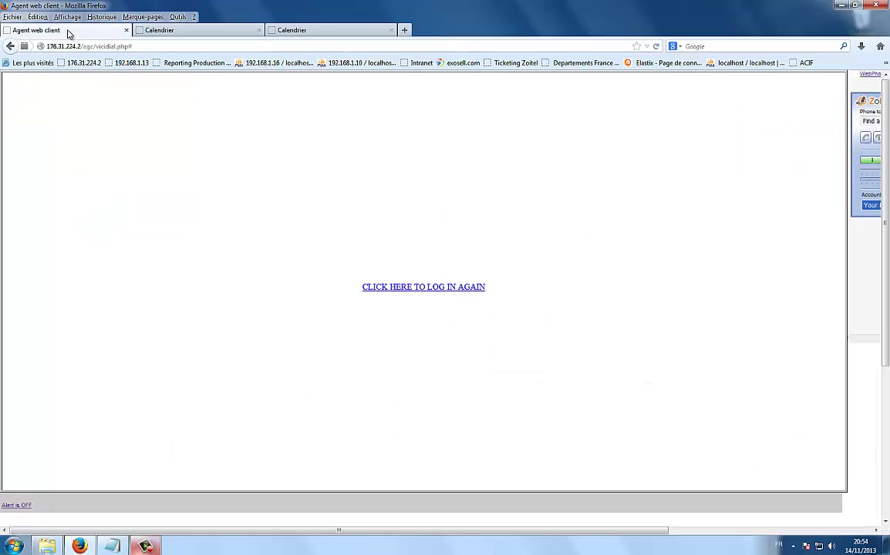
# - Log back in through Admin Login and open the Lists overview in ZoiCall administration
pyautogui.click(424, 289)
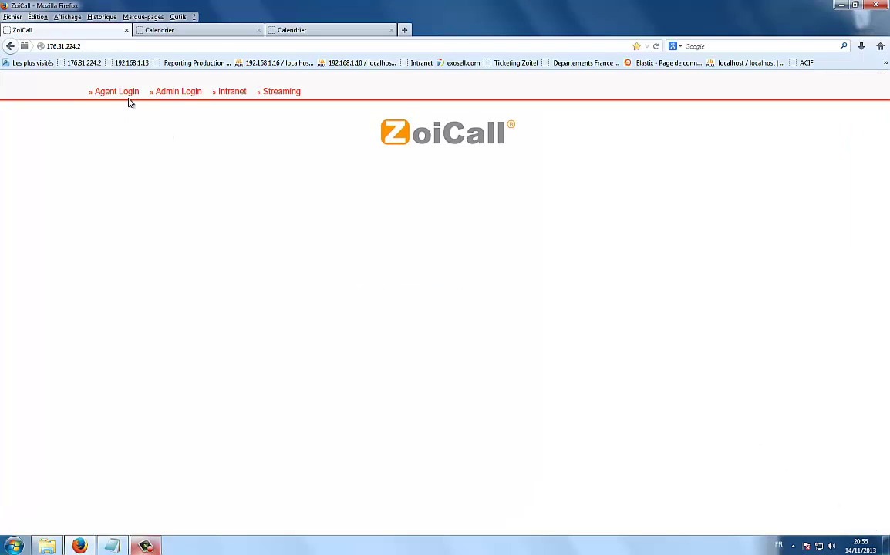
pyautogui.click(189, 92)
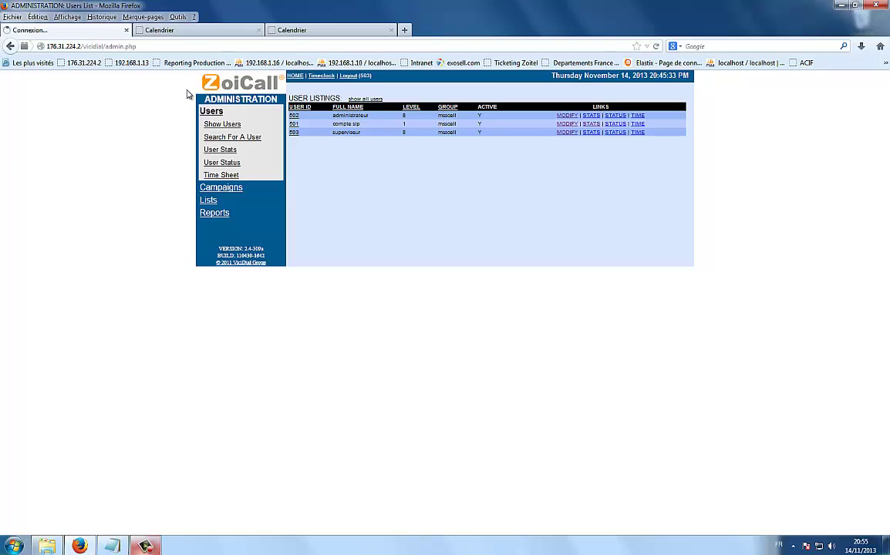
pyautogui.click(208, 201)
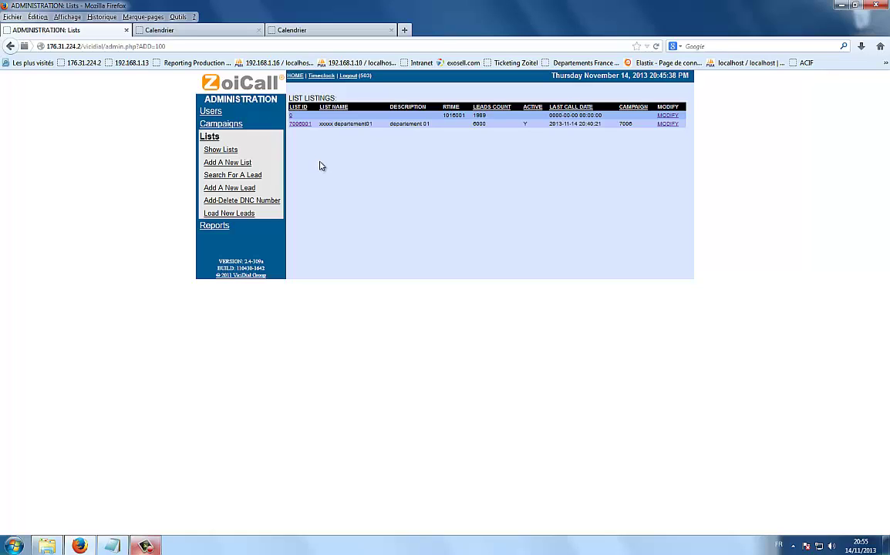
# - Open list 7006001 and scroll through its lead statuses, including the RDV one
pyautogui.click(301, 124)
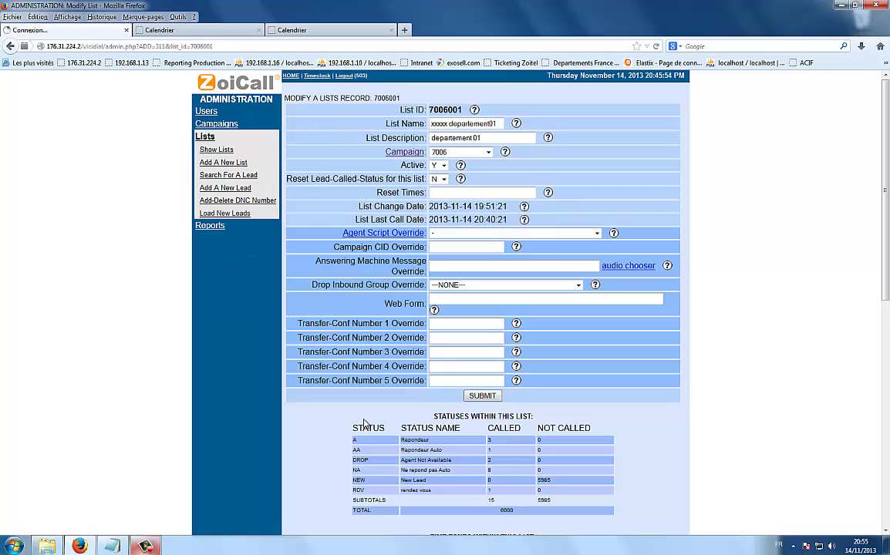
pyautogui.scroll(-3, 365, 424)
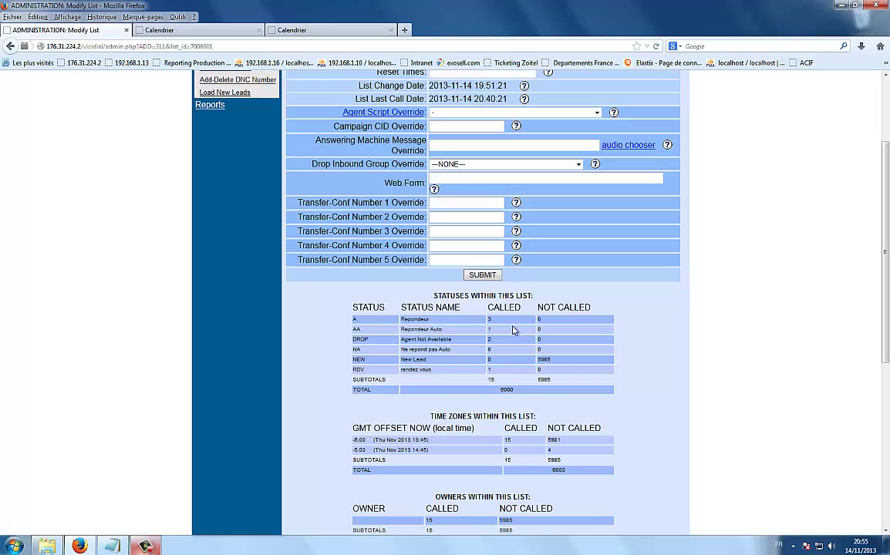
pyautogui.scroll(3, 532, 307)
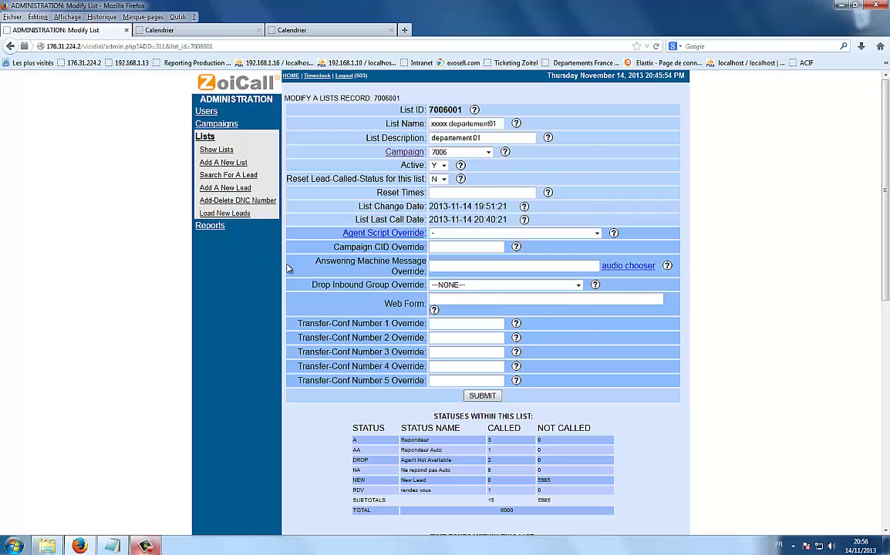
pyautogui.click(574, 154)
# - Switch between the ADMINISTRATION and Calendrier tabs, ending on the 11–17/11/2013 Auris week
pyautogui.click(166, 31)
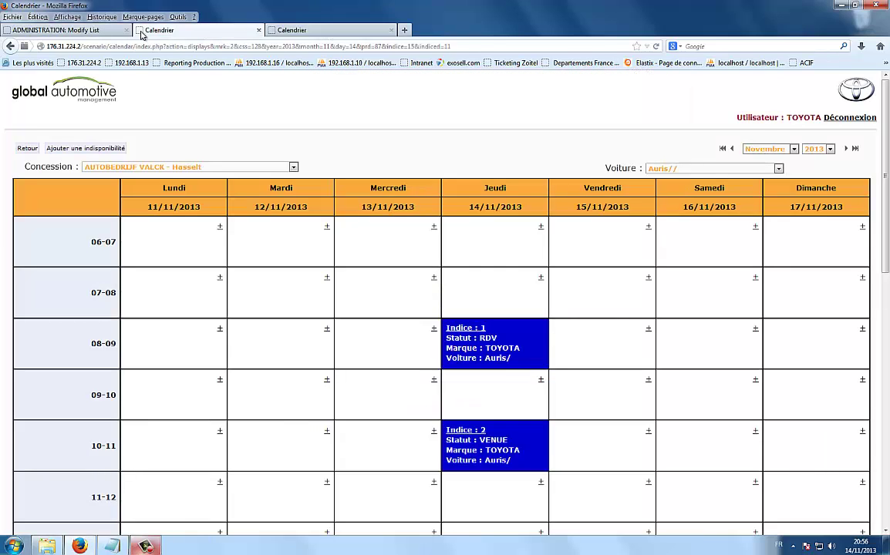
pyautogui.click(77, 31)
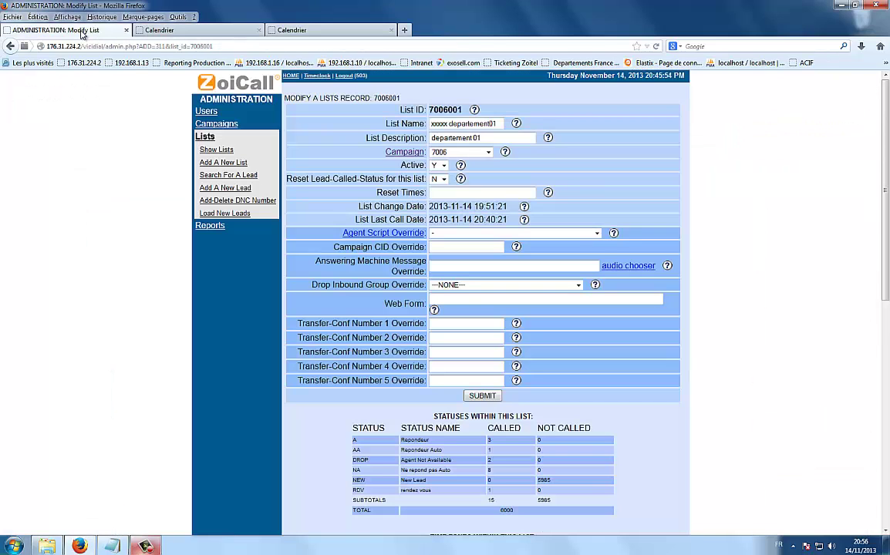
pyautogui.click(188, 31)
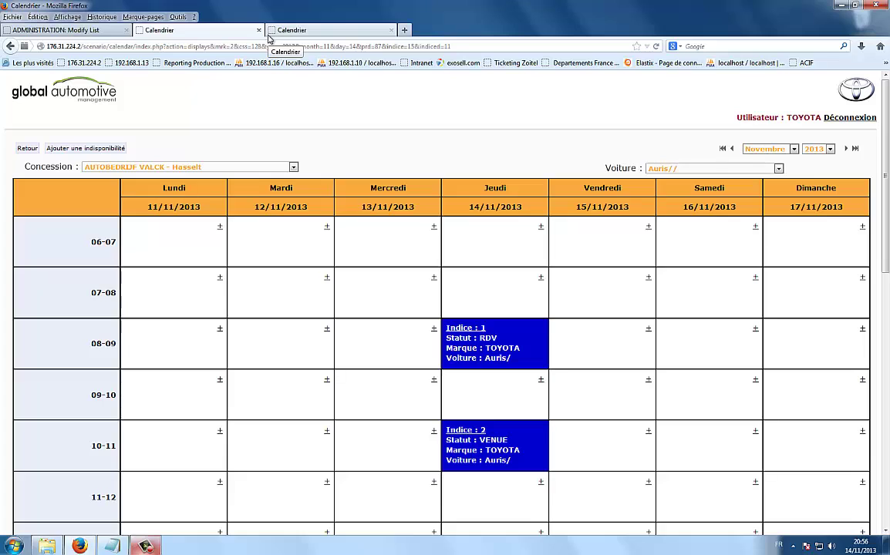
pyautogui.click(145, 546)
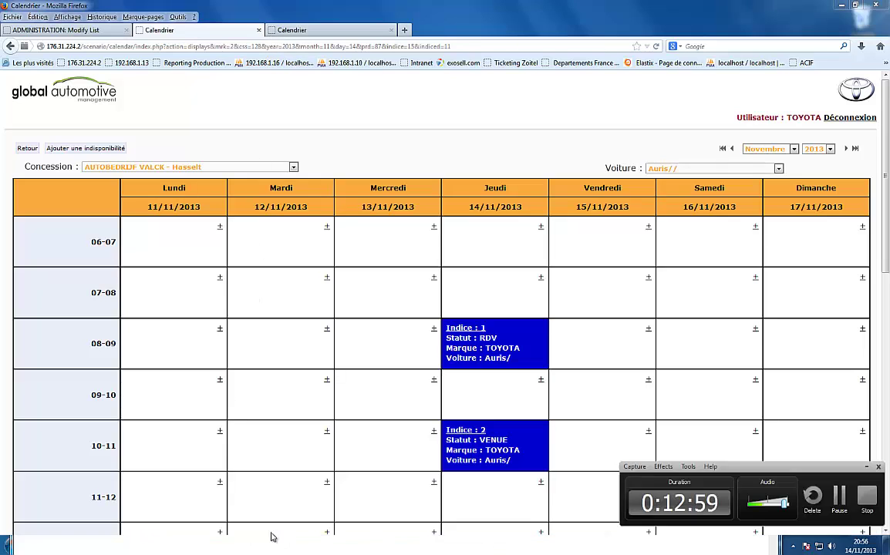